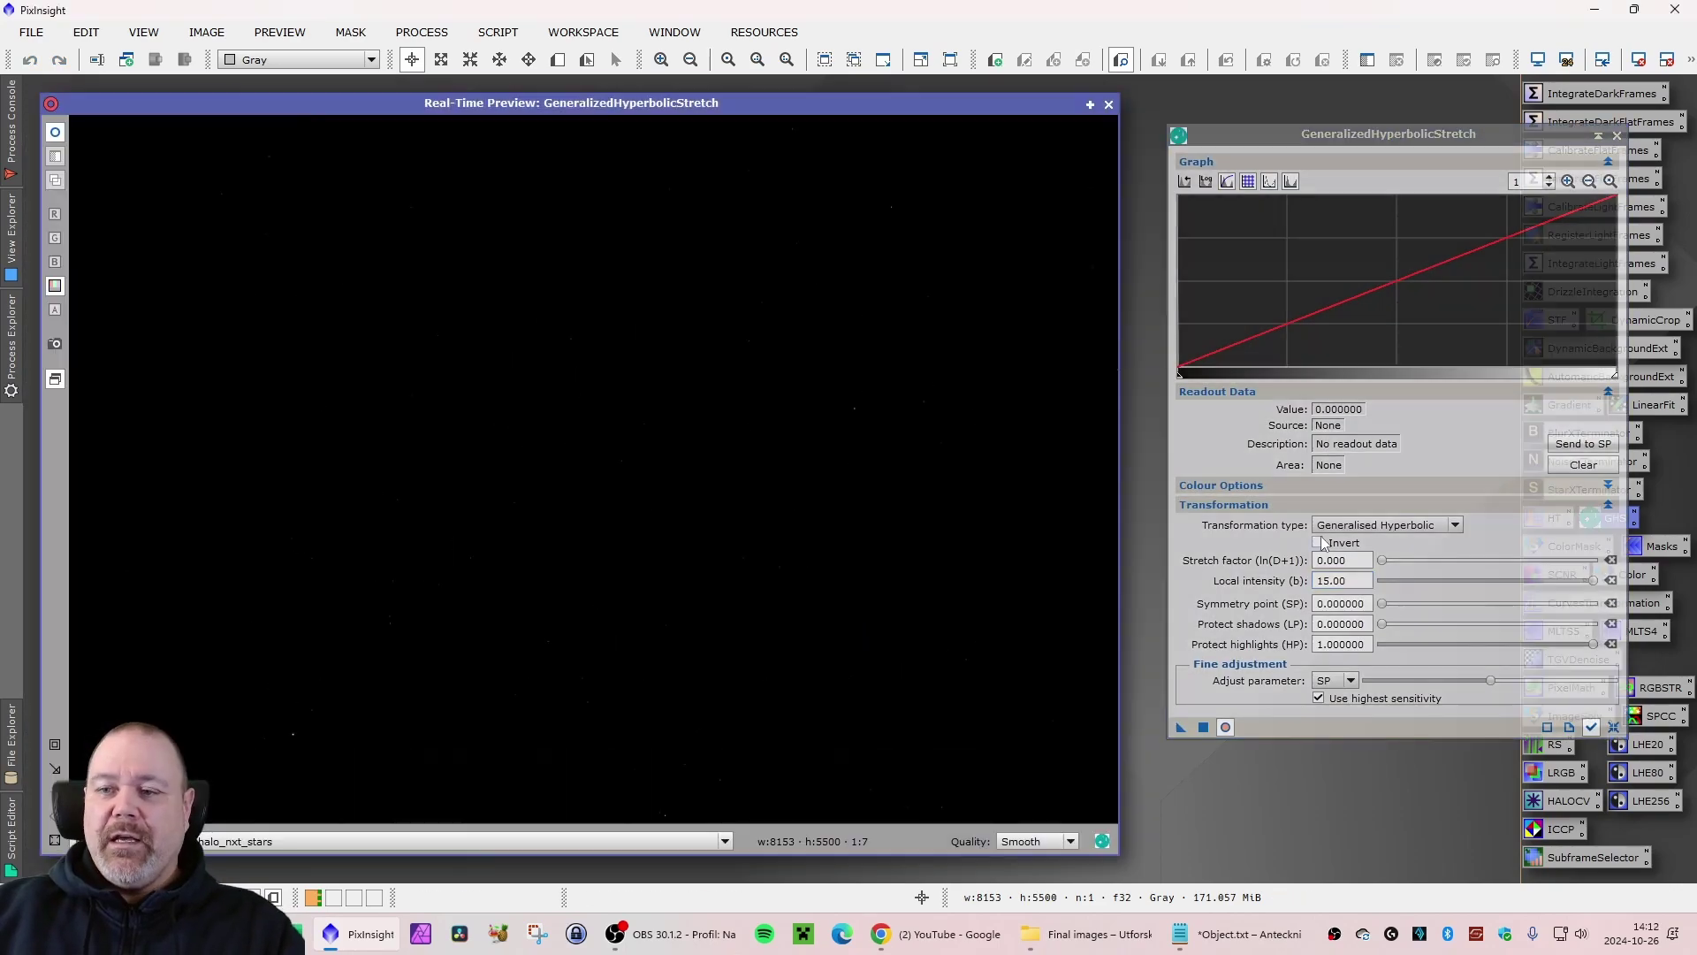
Stretch the stars image to nonlinear with GeneralizedHyperbolicStretch, tuning the Stretch factor.
drag(1382, 560, 1443, 561)
click(671, 106)
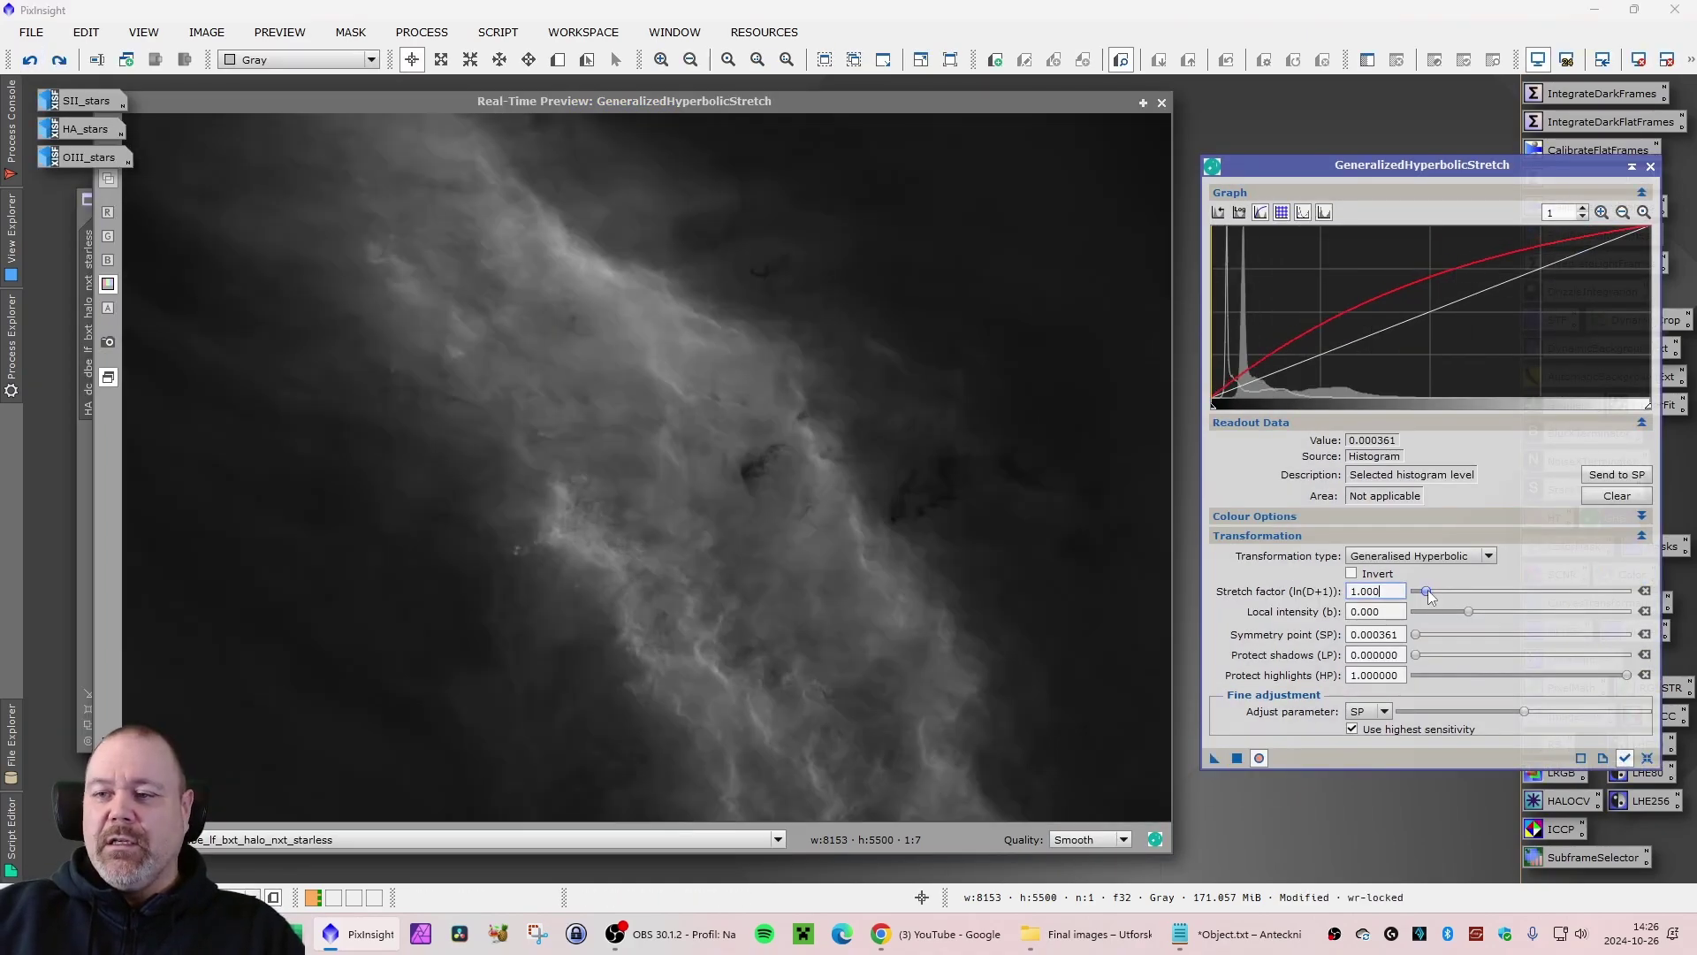
drag(1428, 590, 1423, 591)
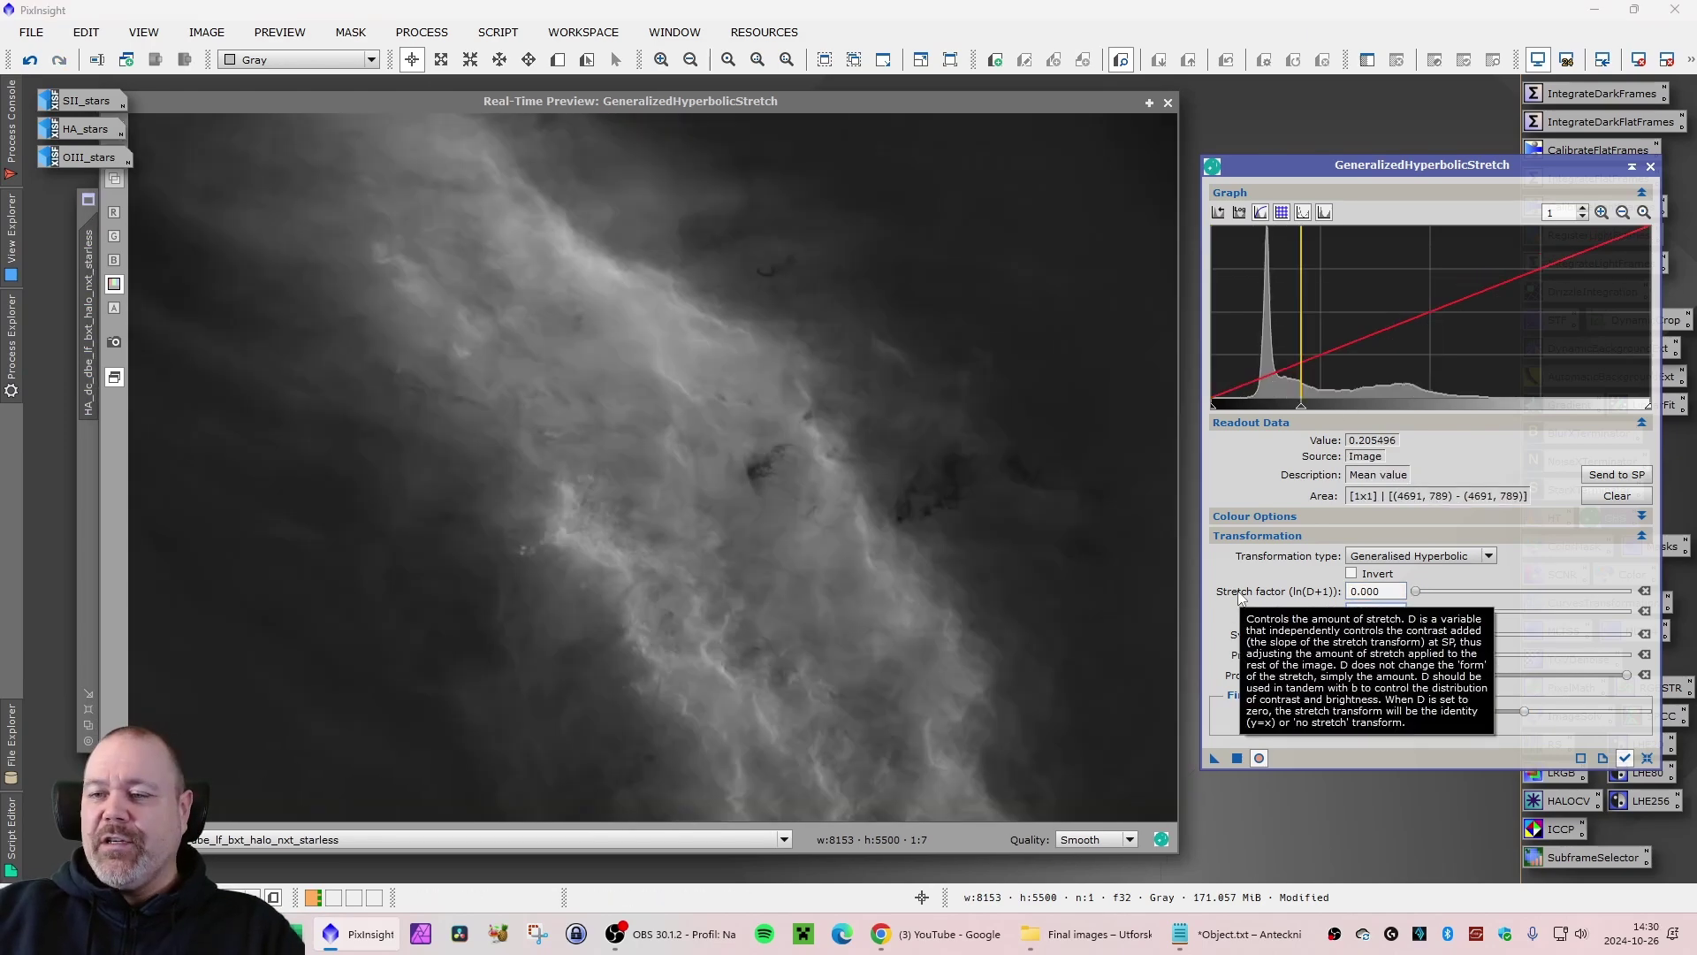
Stretch HA_starless with GeneralizedHyperbolicStretch, adjusting Stretch factor and SP sampled from the nebula.
drag(1415, 591, 1423, 590)
click(811, 462)
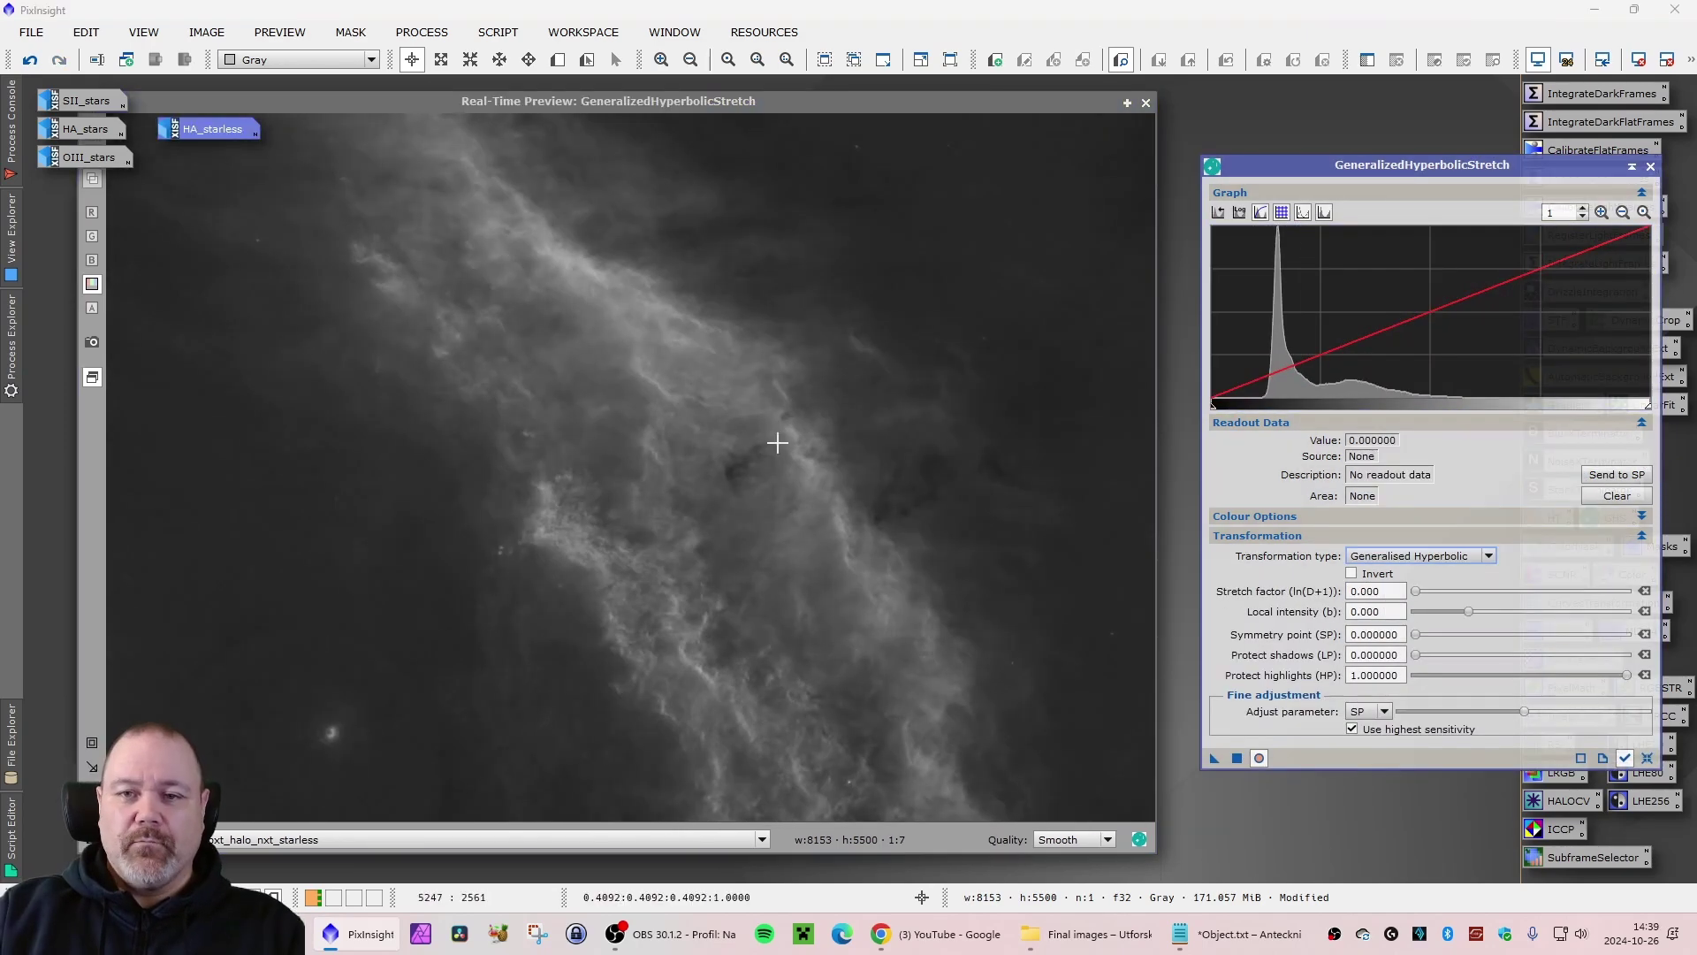
click(594, 378)
click(1422, 593)
drag(1423, 599, 1420, 600)
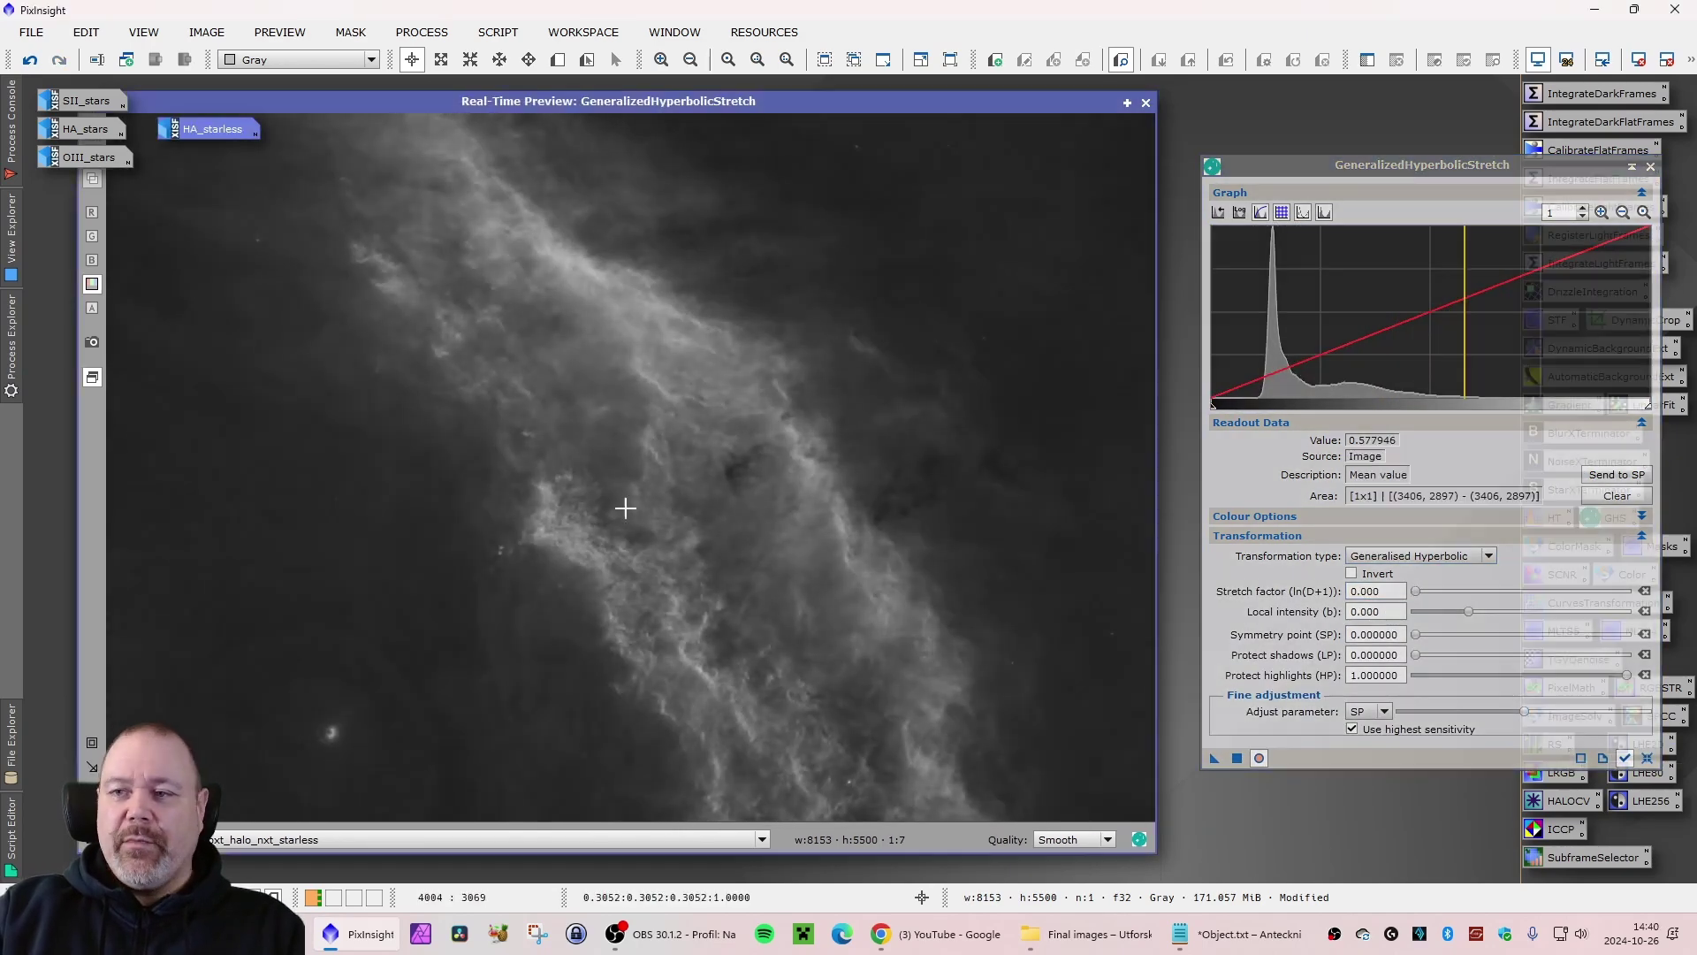
click(780, 239)
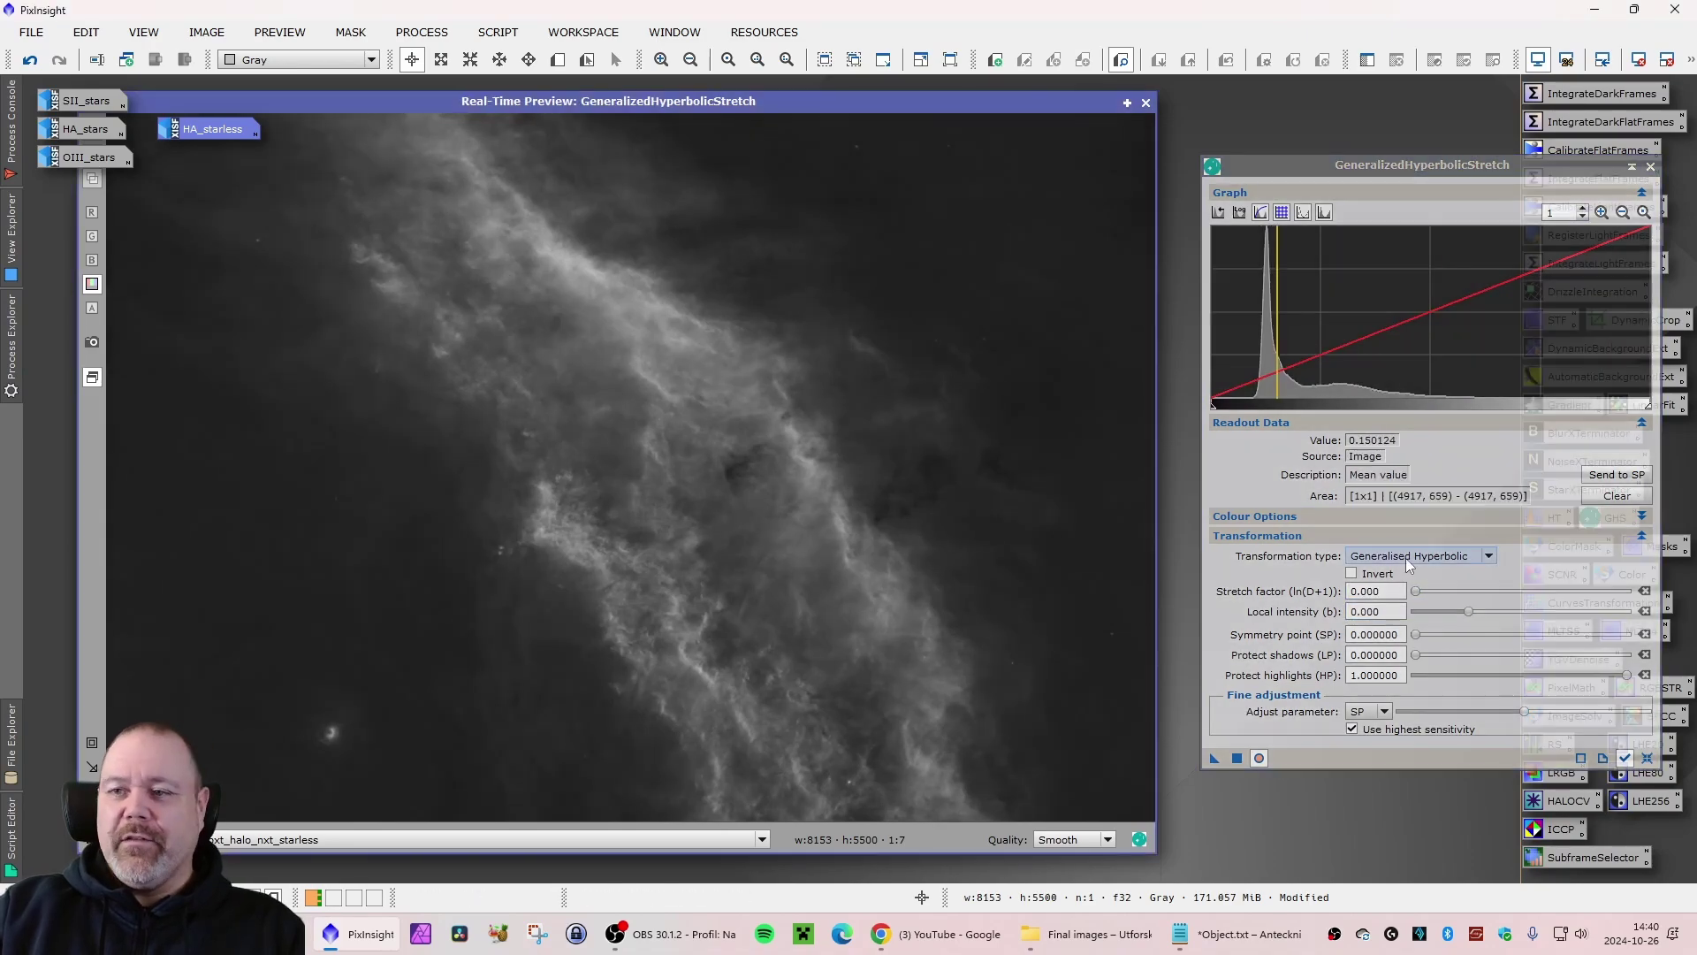
drag(1416, 592, 1429, 599)
click(1646, 758)
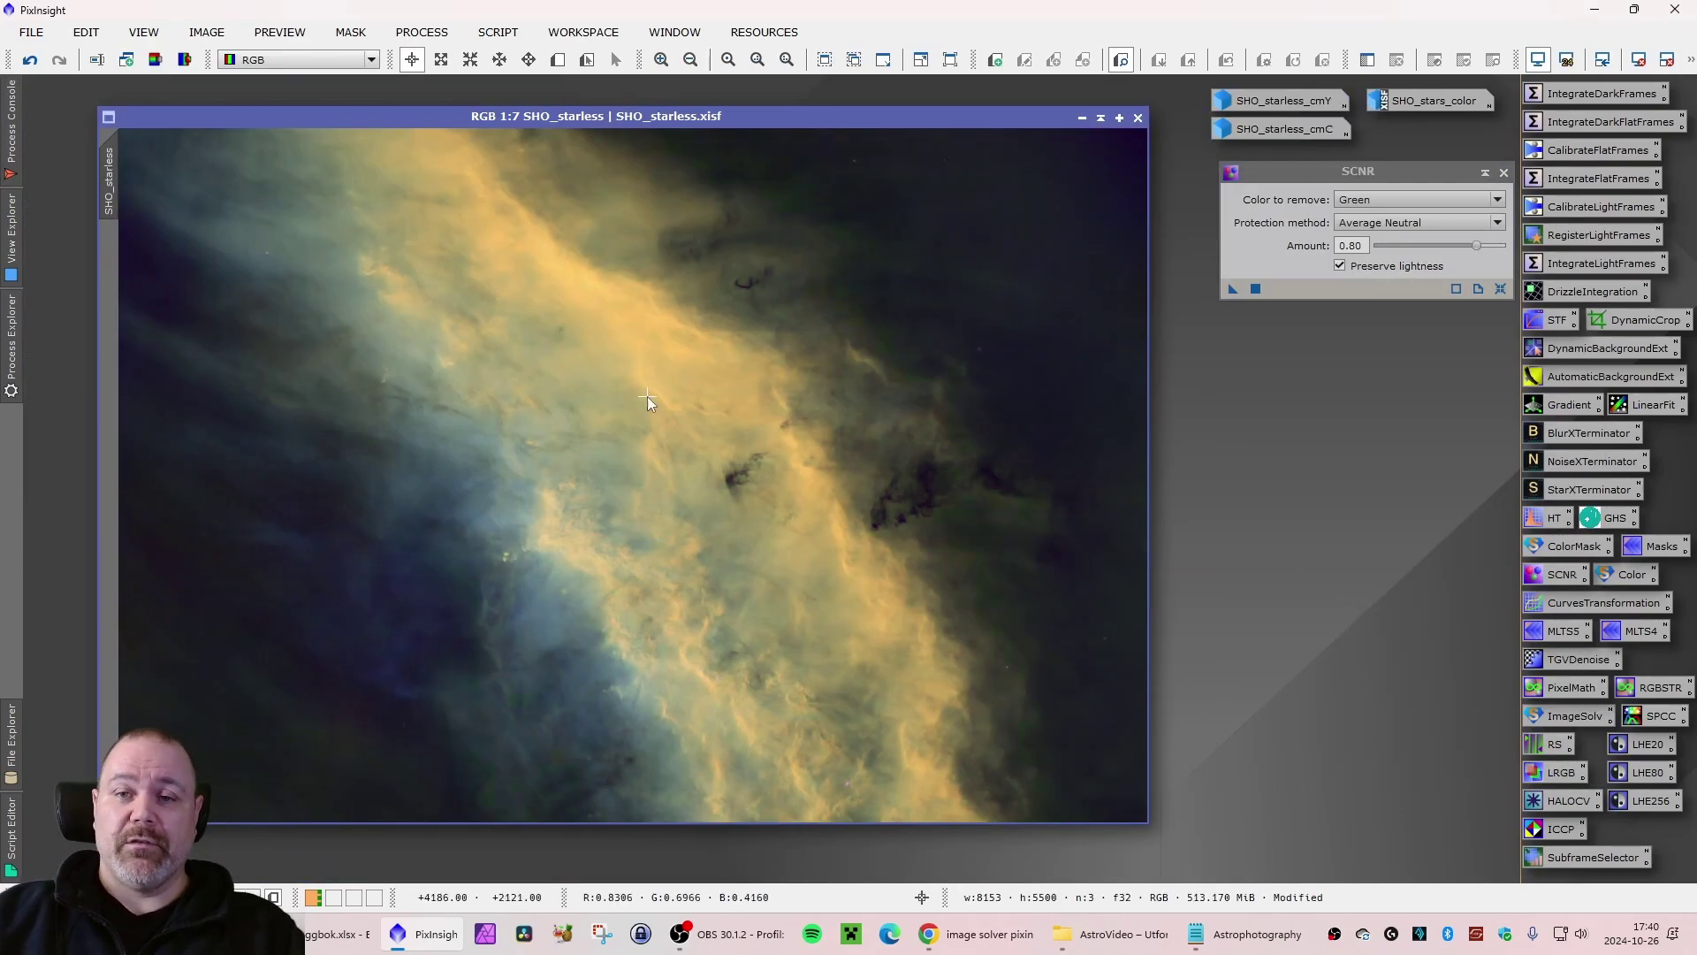
Invert the SHO starless image, remove green with SCNR, and adjust it with CurvesTransformation.
key(ctrl+i)
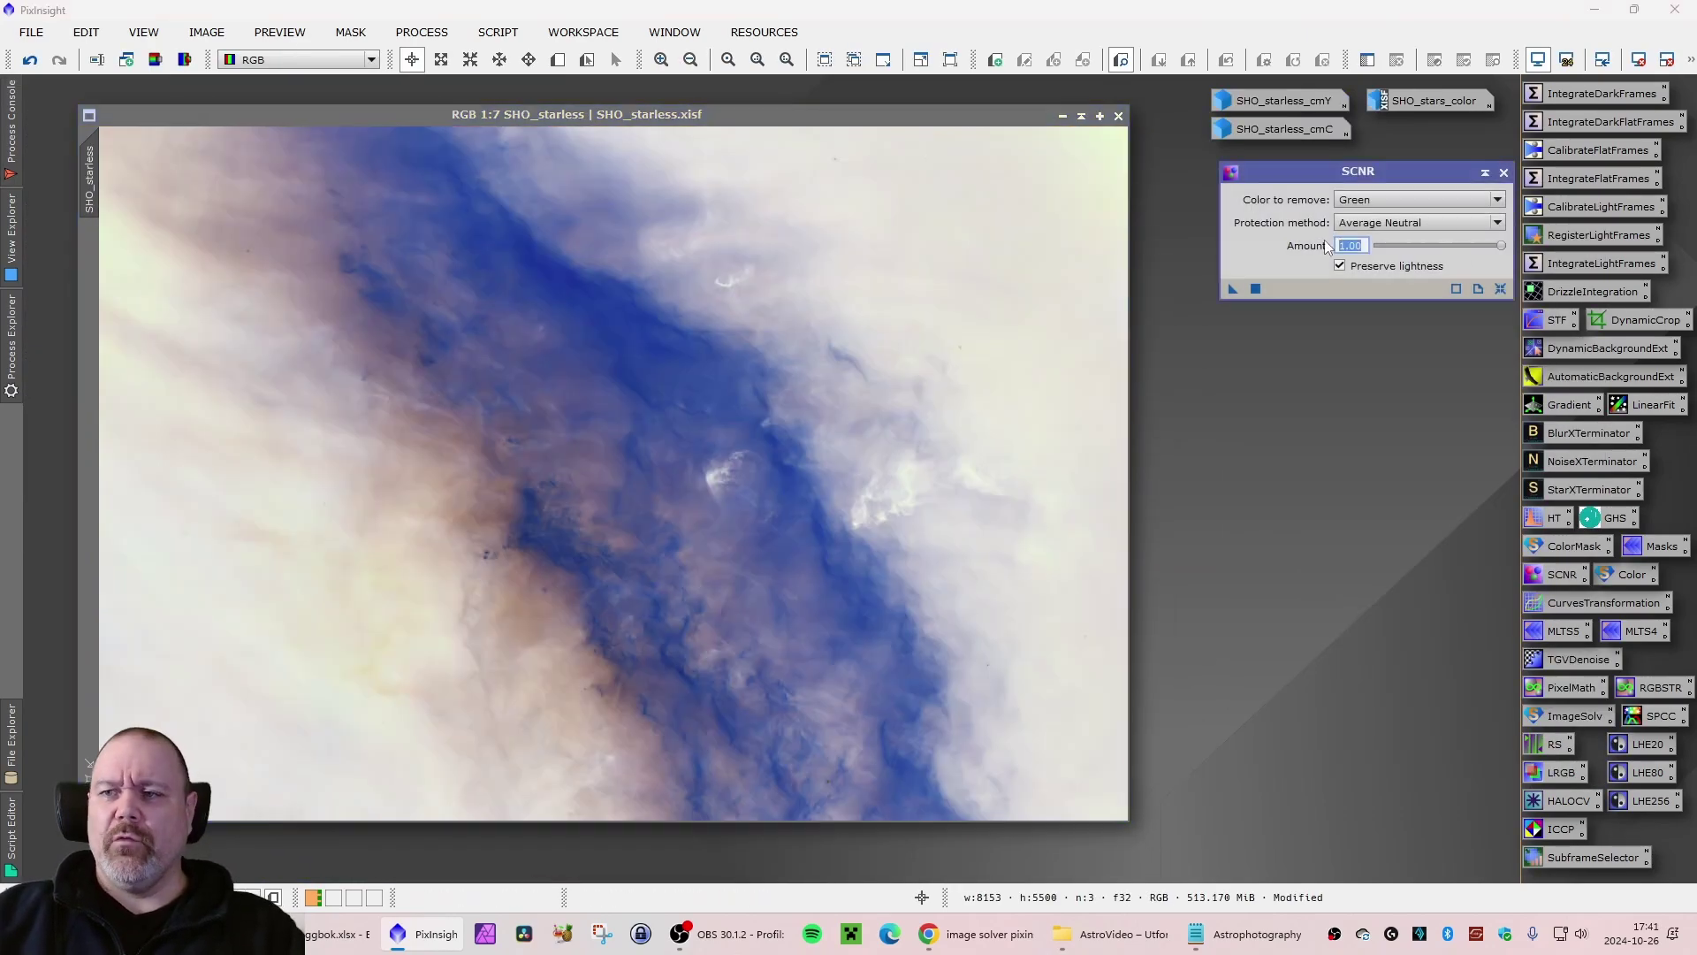
click(206, 31)
click(1209, 642)
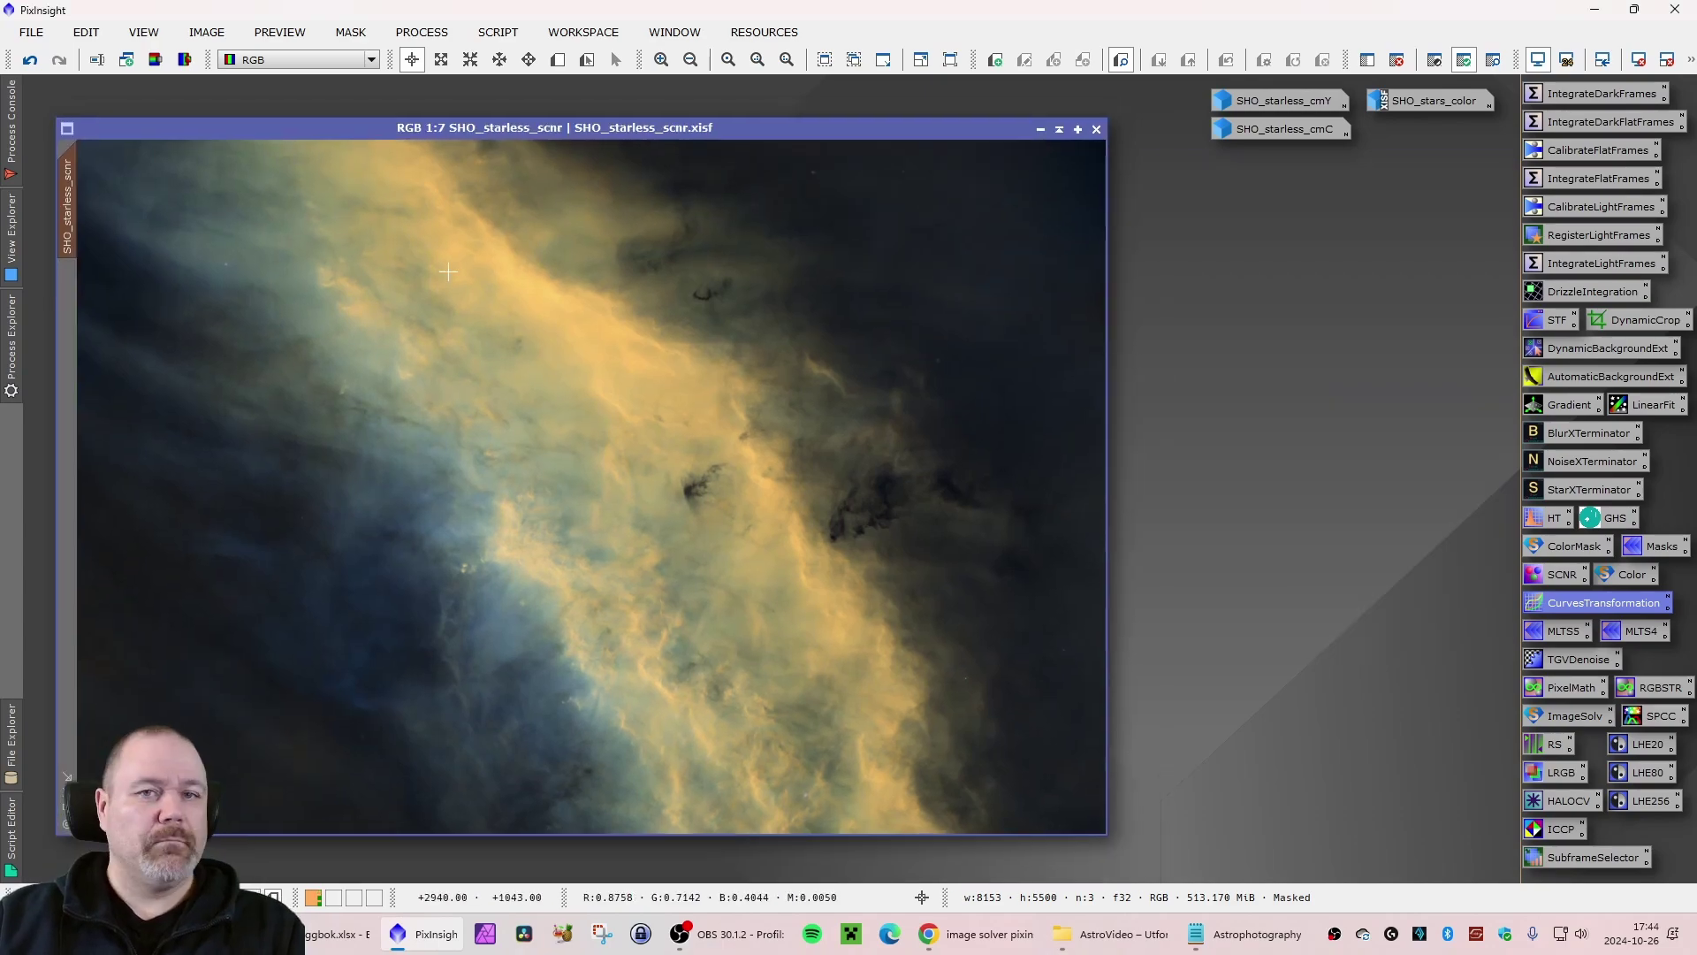
key(ctrl+k)
key(ctrl+k)
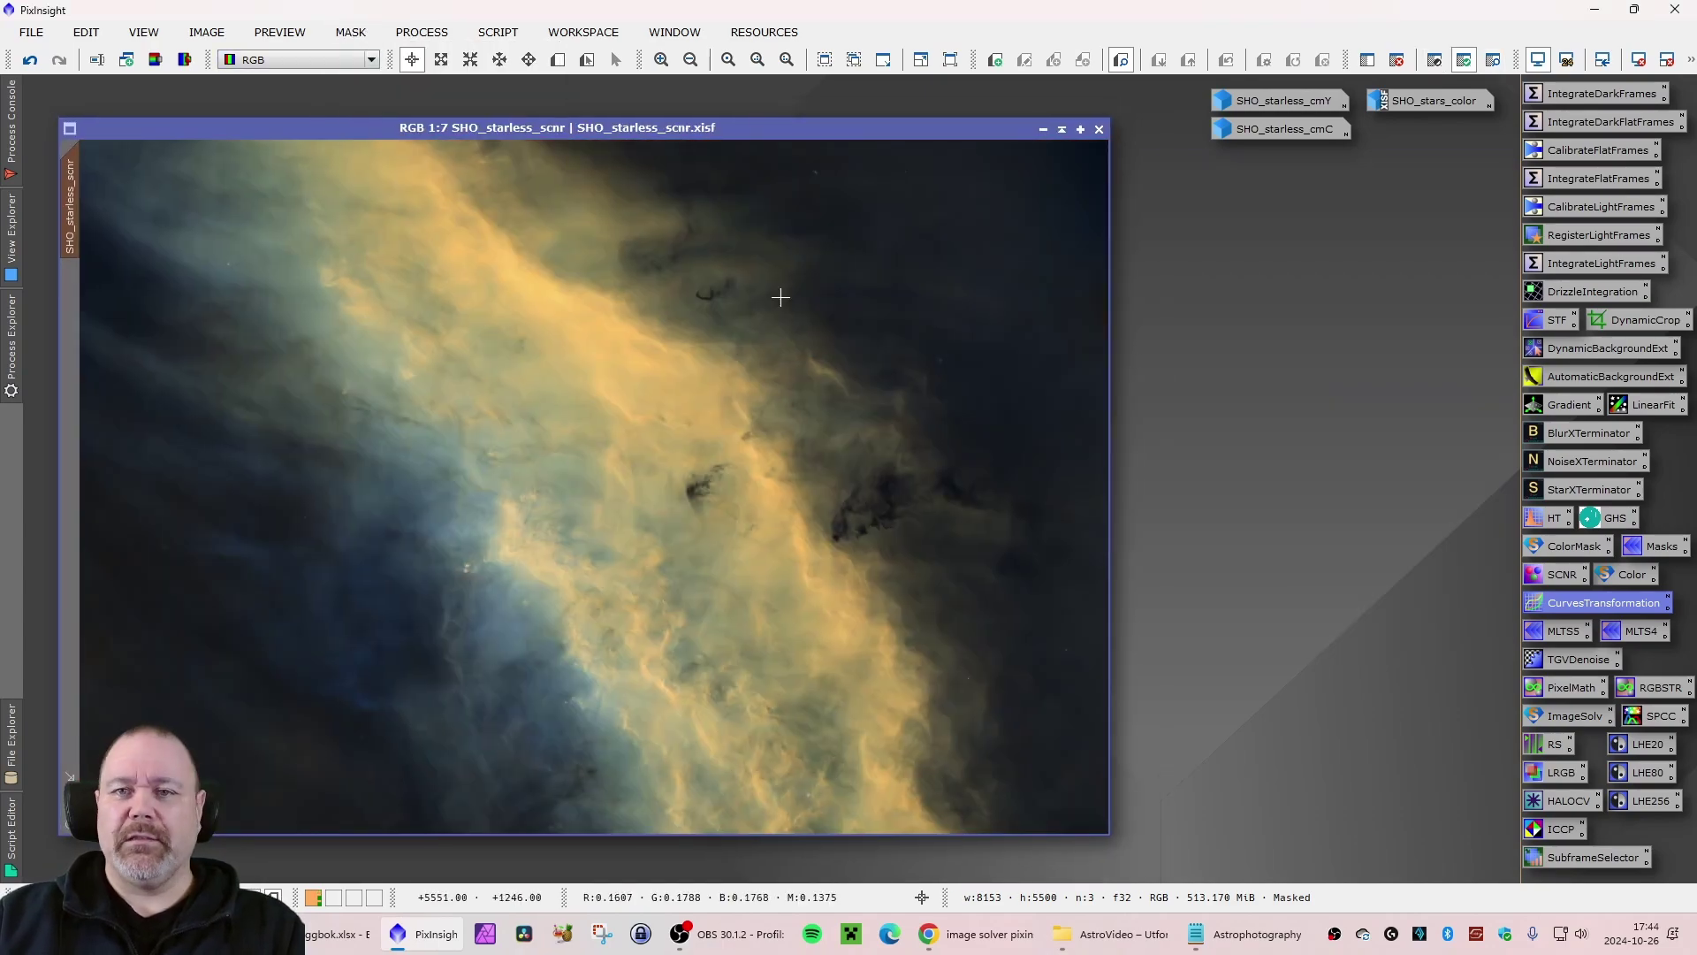
double_click(1572, 609)
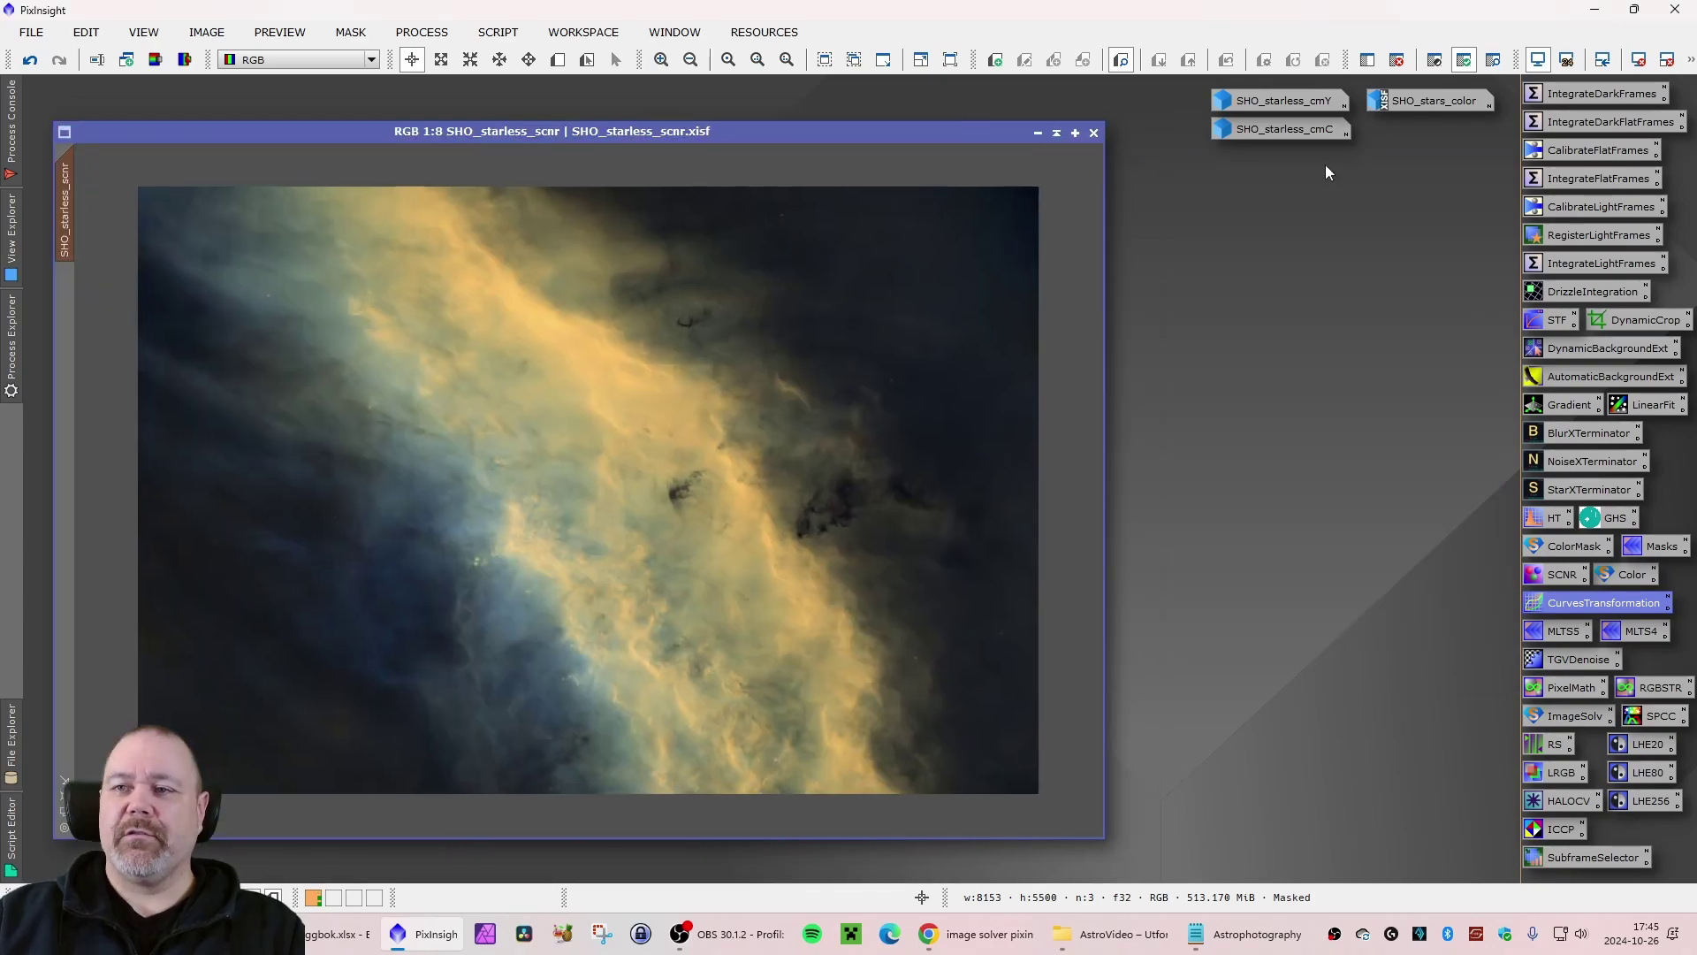
Build a RangeSelection mask with tightened limits and apply it to the lum image.
click(351, 32)
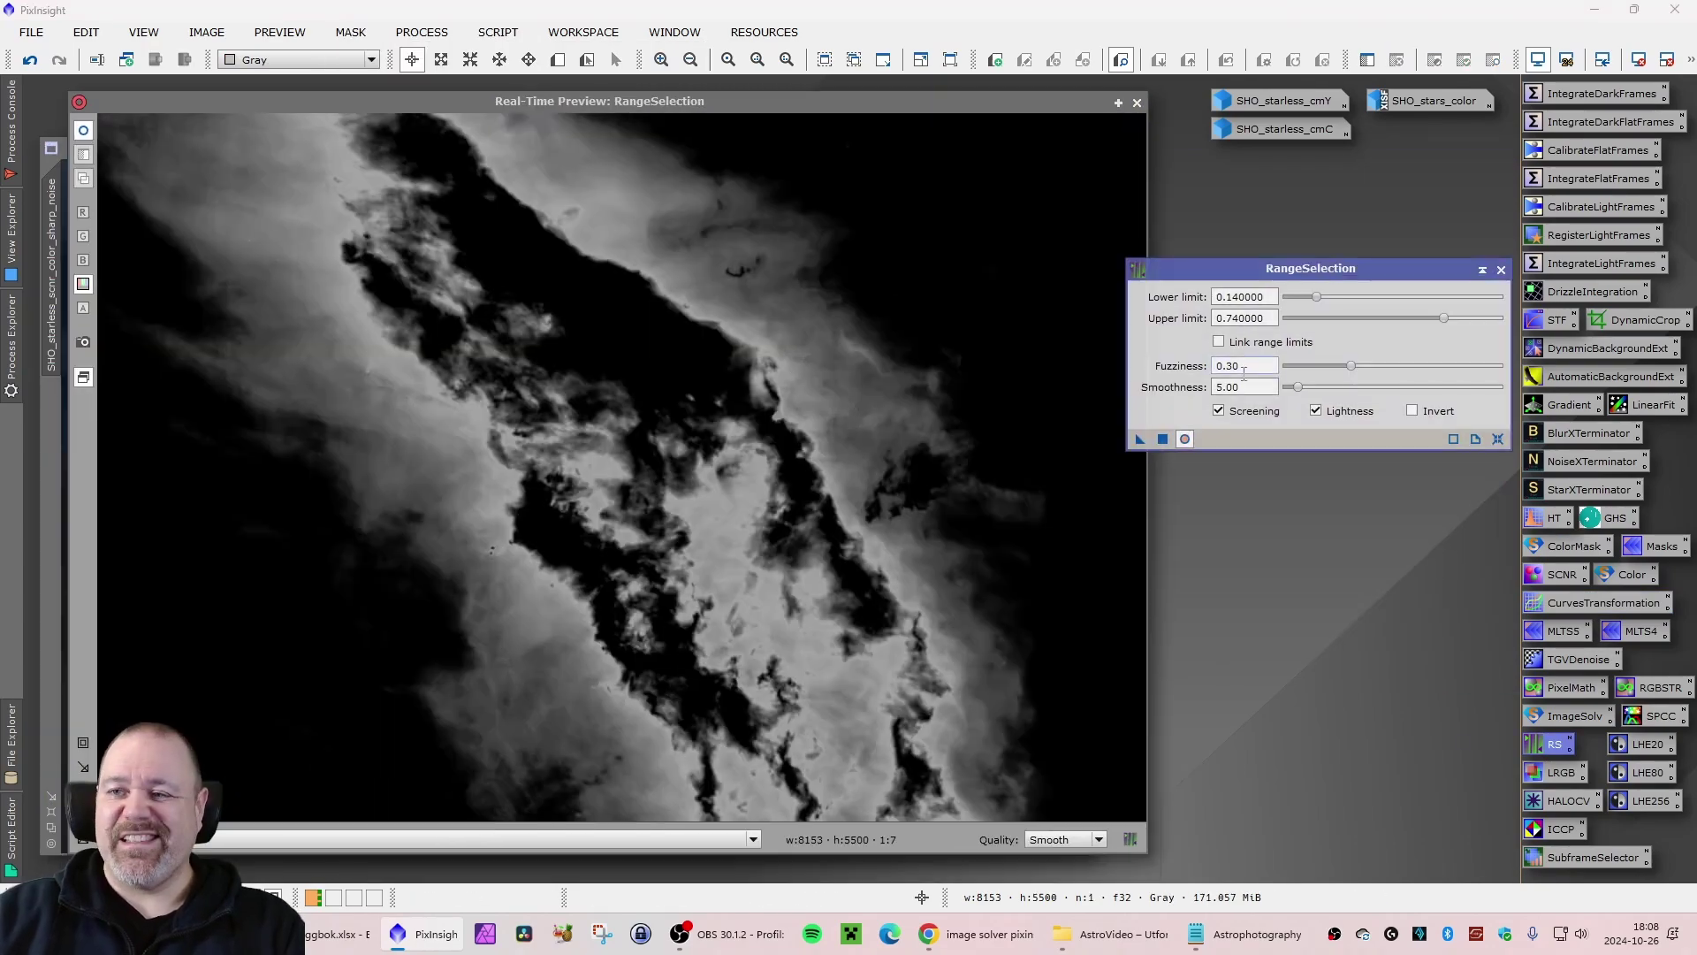
drag(1316, 296, 1325, 296)
mouse_move(1443, 317)
mouse_down()
mouse_move(1492, 317)
mouse_move(1462, 318)
mouse_up()
drag(1325, 296, 1335, 296)
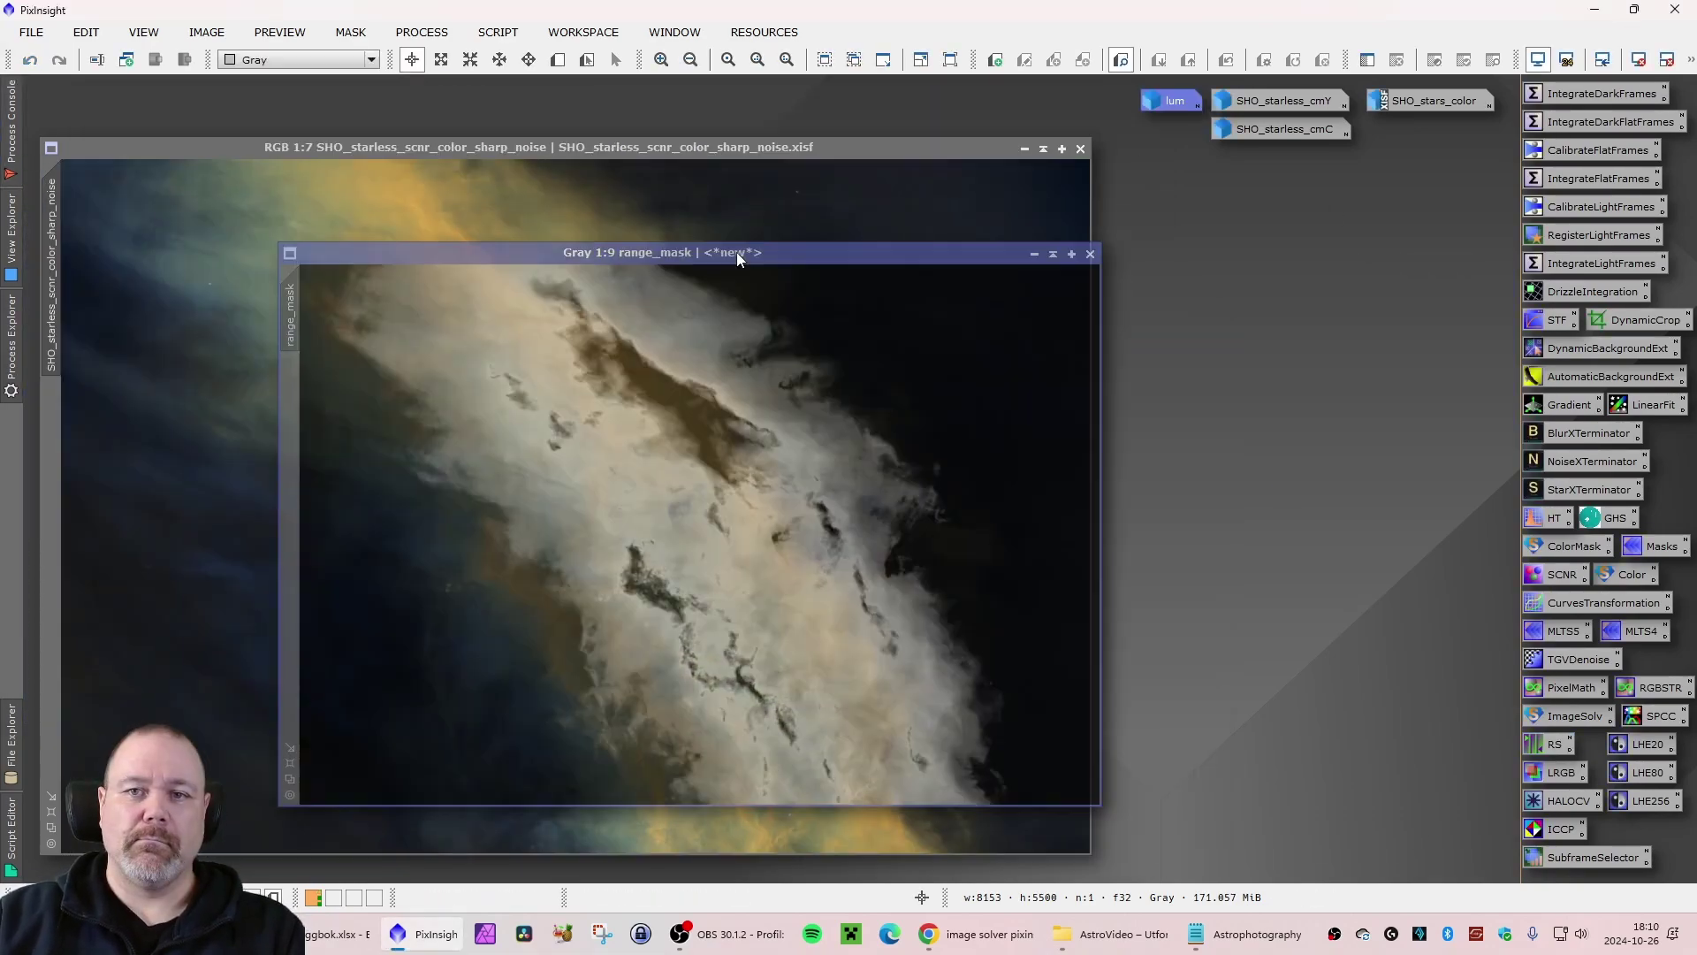
double_click(1169, 100)
click(1421, 259)
drag(1423, 128, 150, 265)
key(ctrl+k)
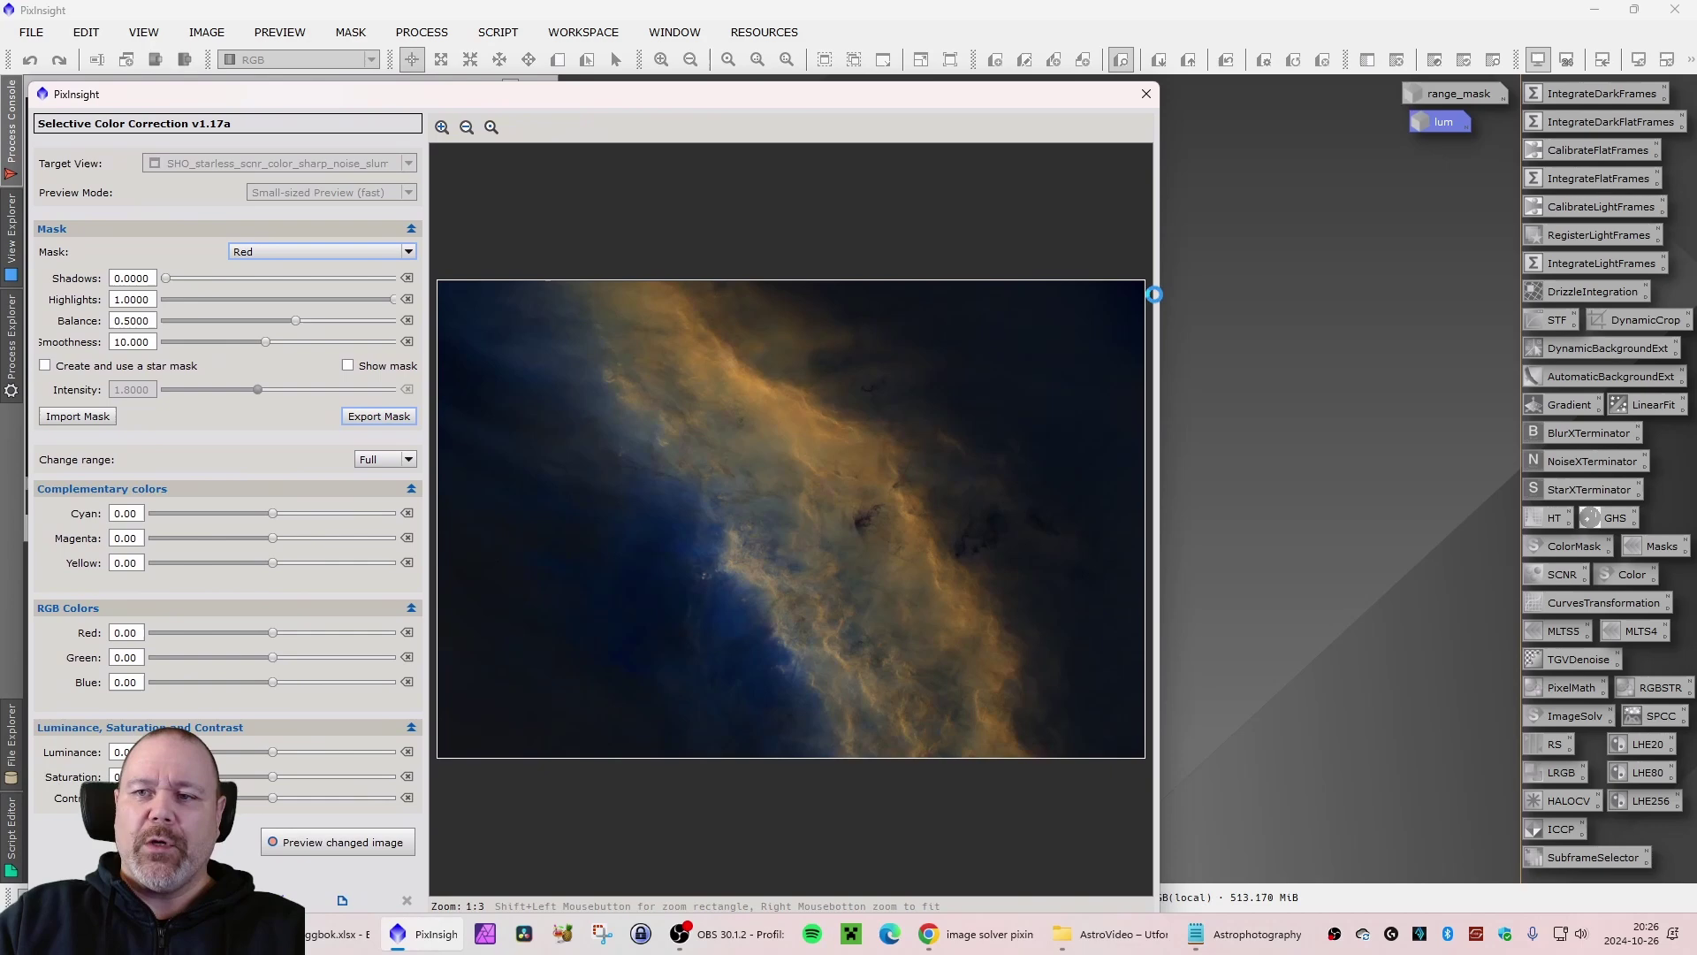
Correct colours with Selective Color Correction's Blue and Red masks; set up PixelMath ~(~stars*~starless).
click(318, 251)
click(364, 288)
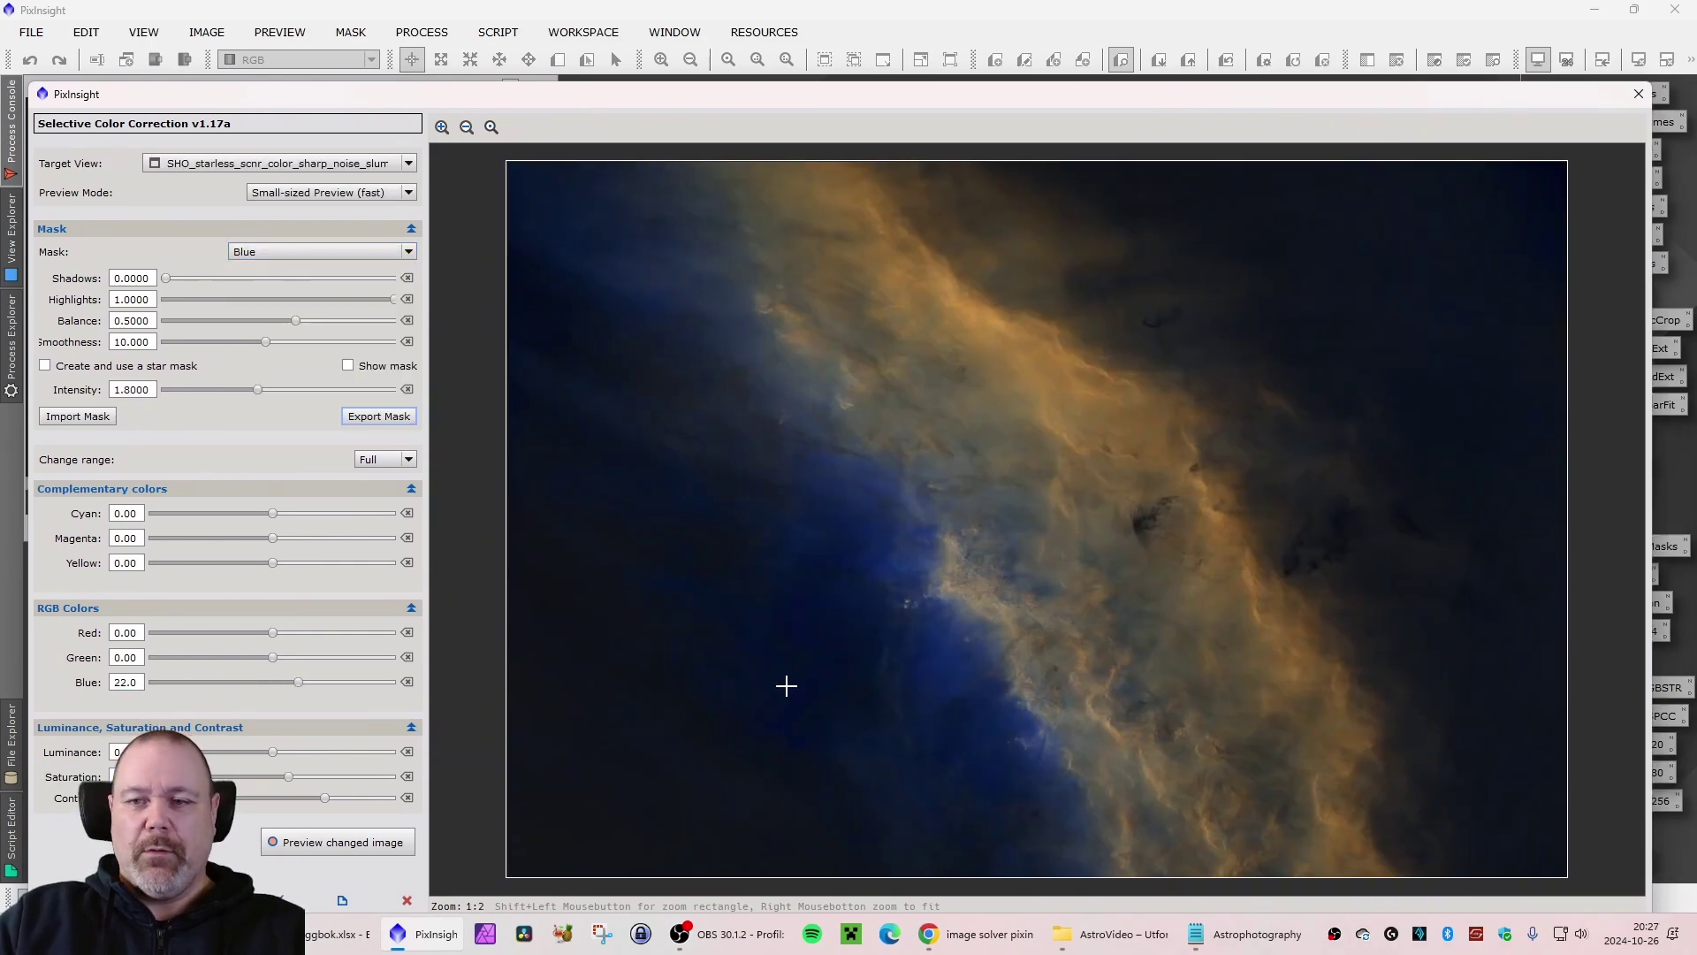
click(318, 251)
click(319, 268)
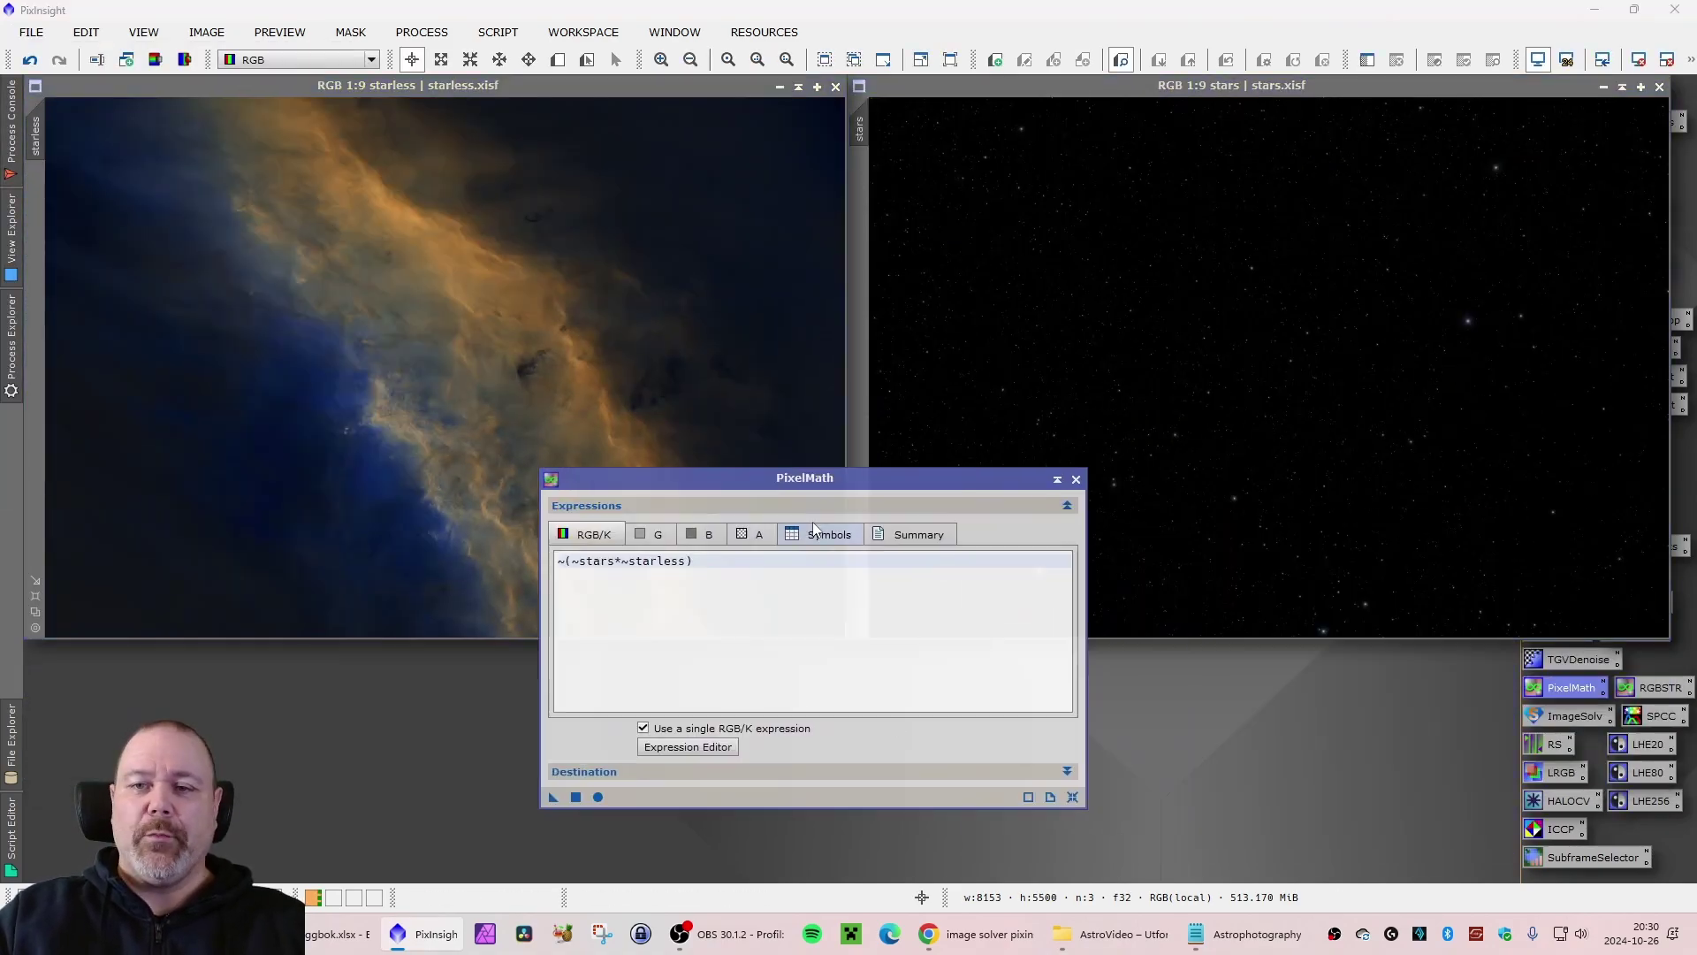
drag(788, 481, 808, 481)
click(1074, 770)
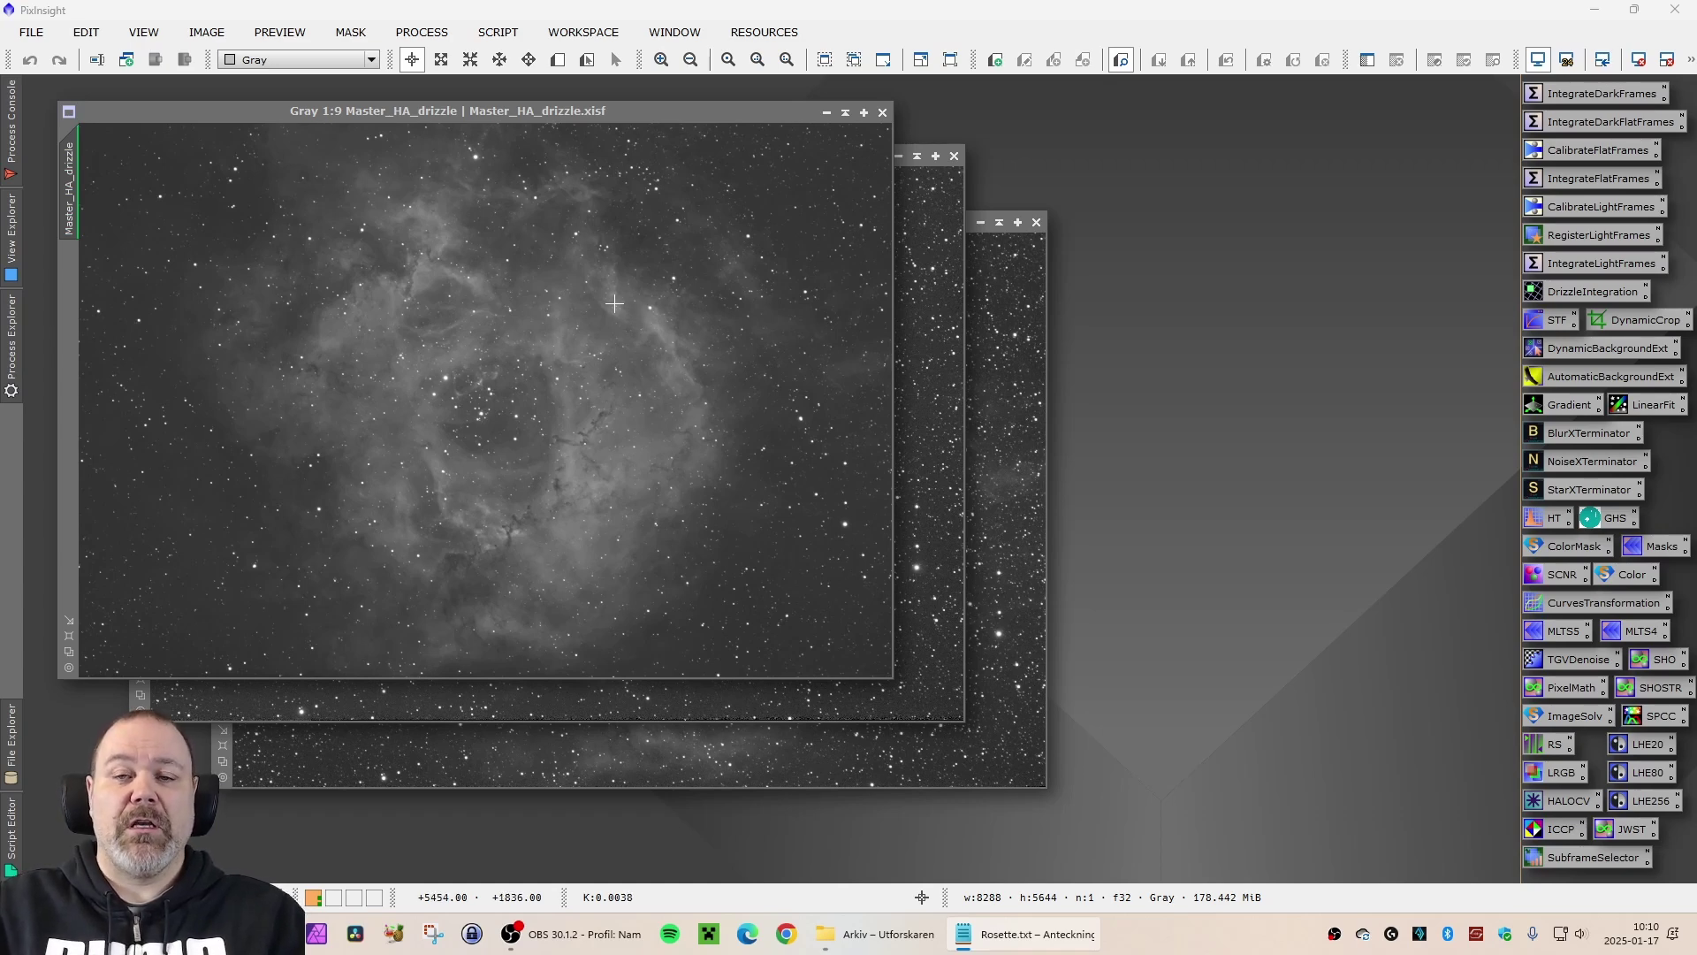
Fan out the Master_HA, Master_OIII and Master_SII drizzle windows, SII in front.
drag(287, 117, 700, 108)
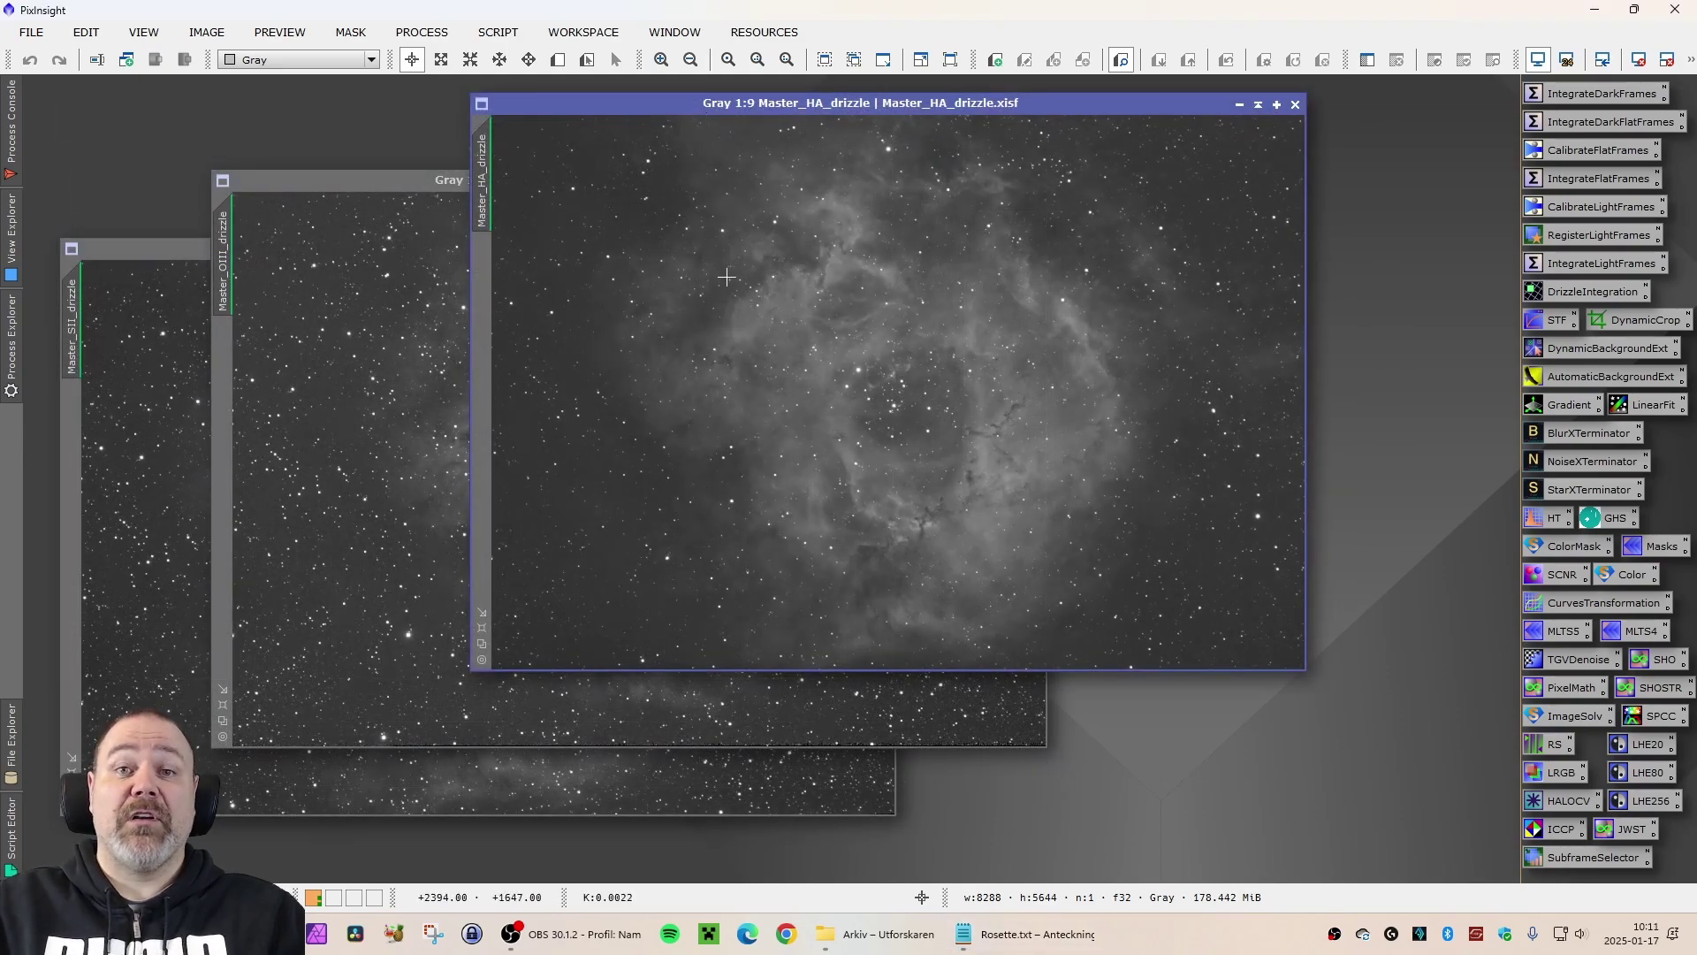
drag(924, 104, 1091, 100)
click(604, 181)
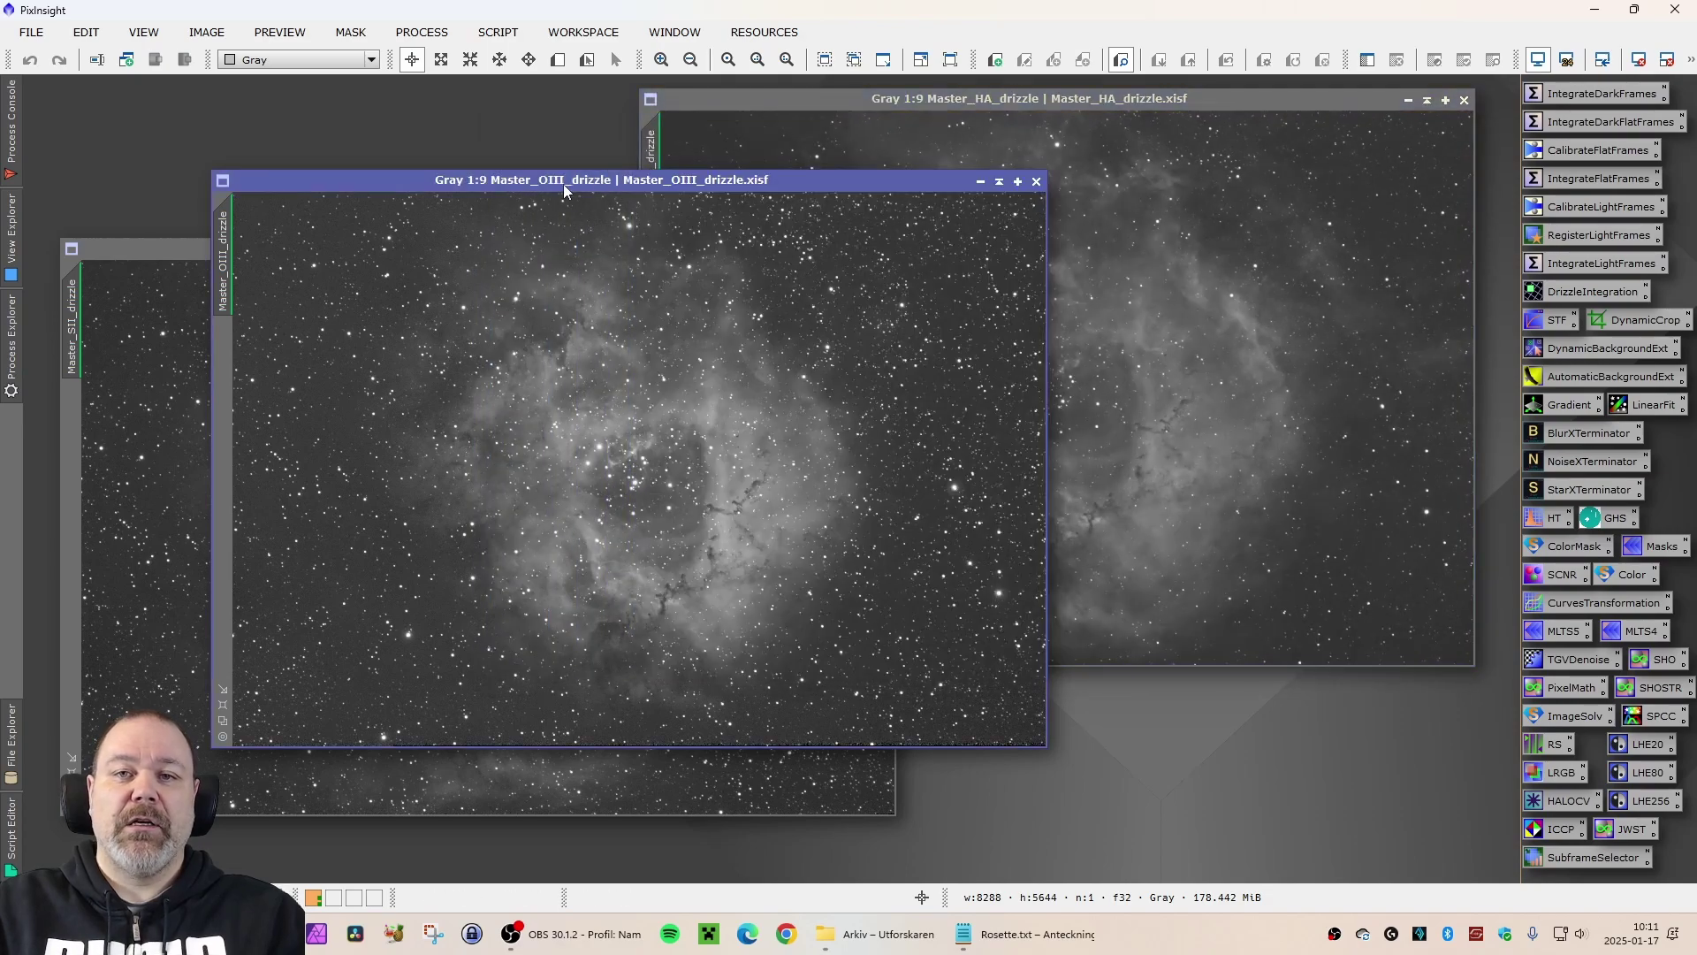
drag(573, 184, 867, 161)
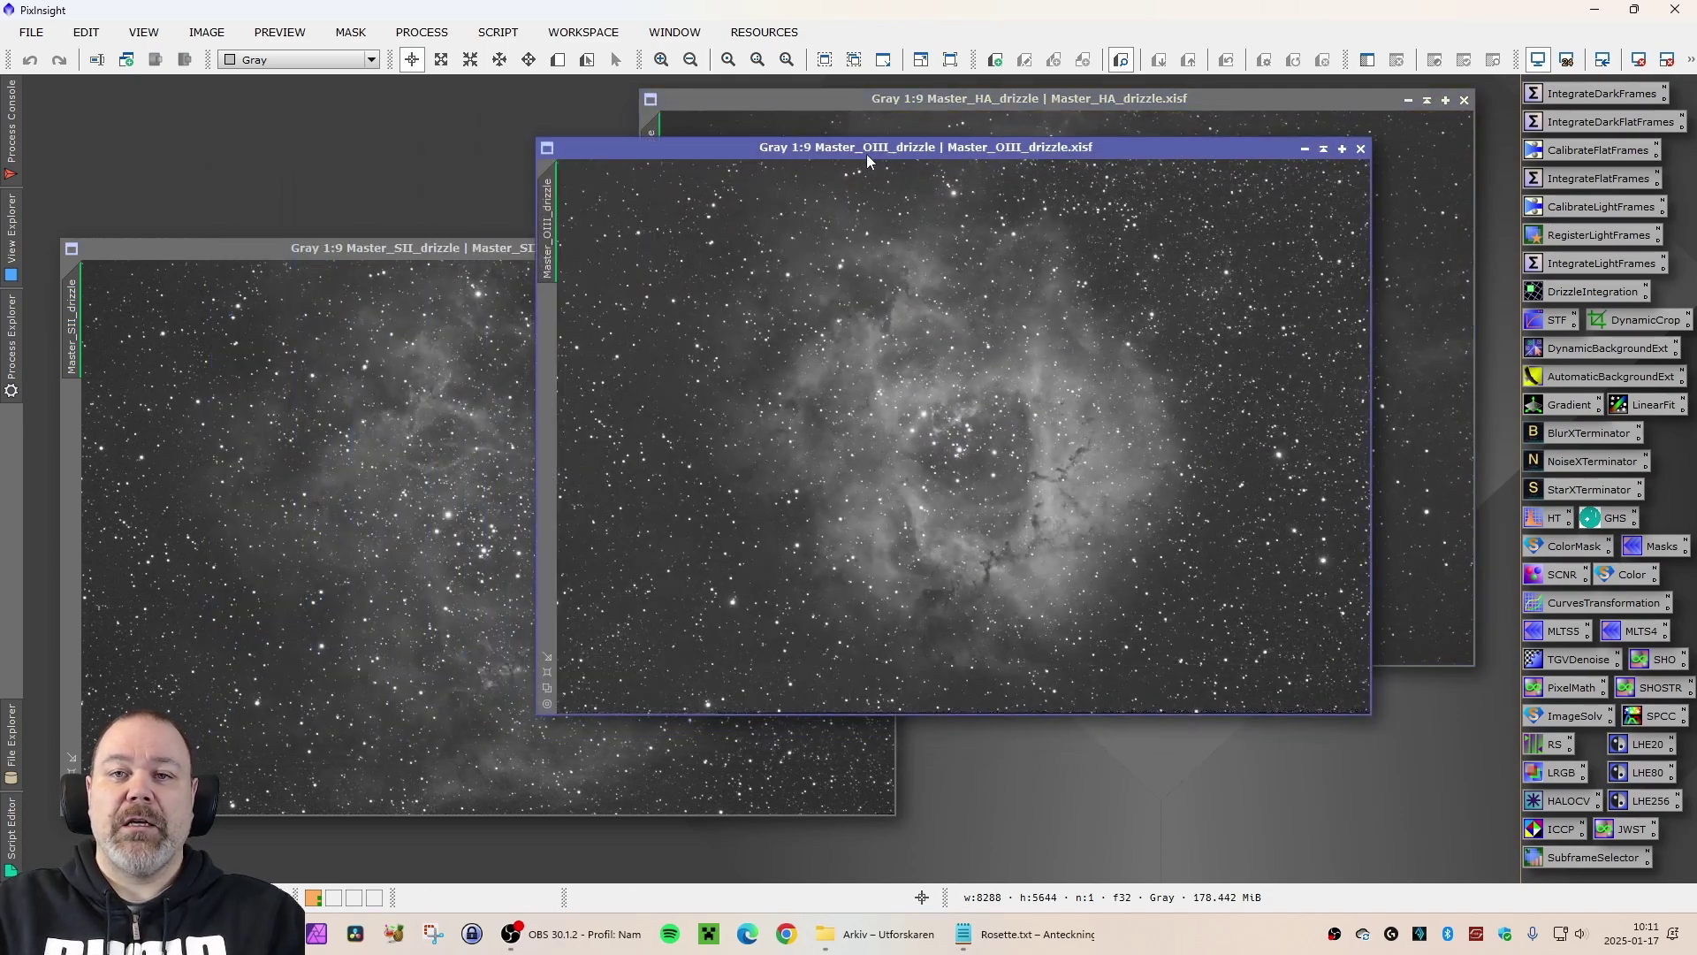
click(442, 244)
drag(405, 251, 601, 215)
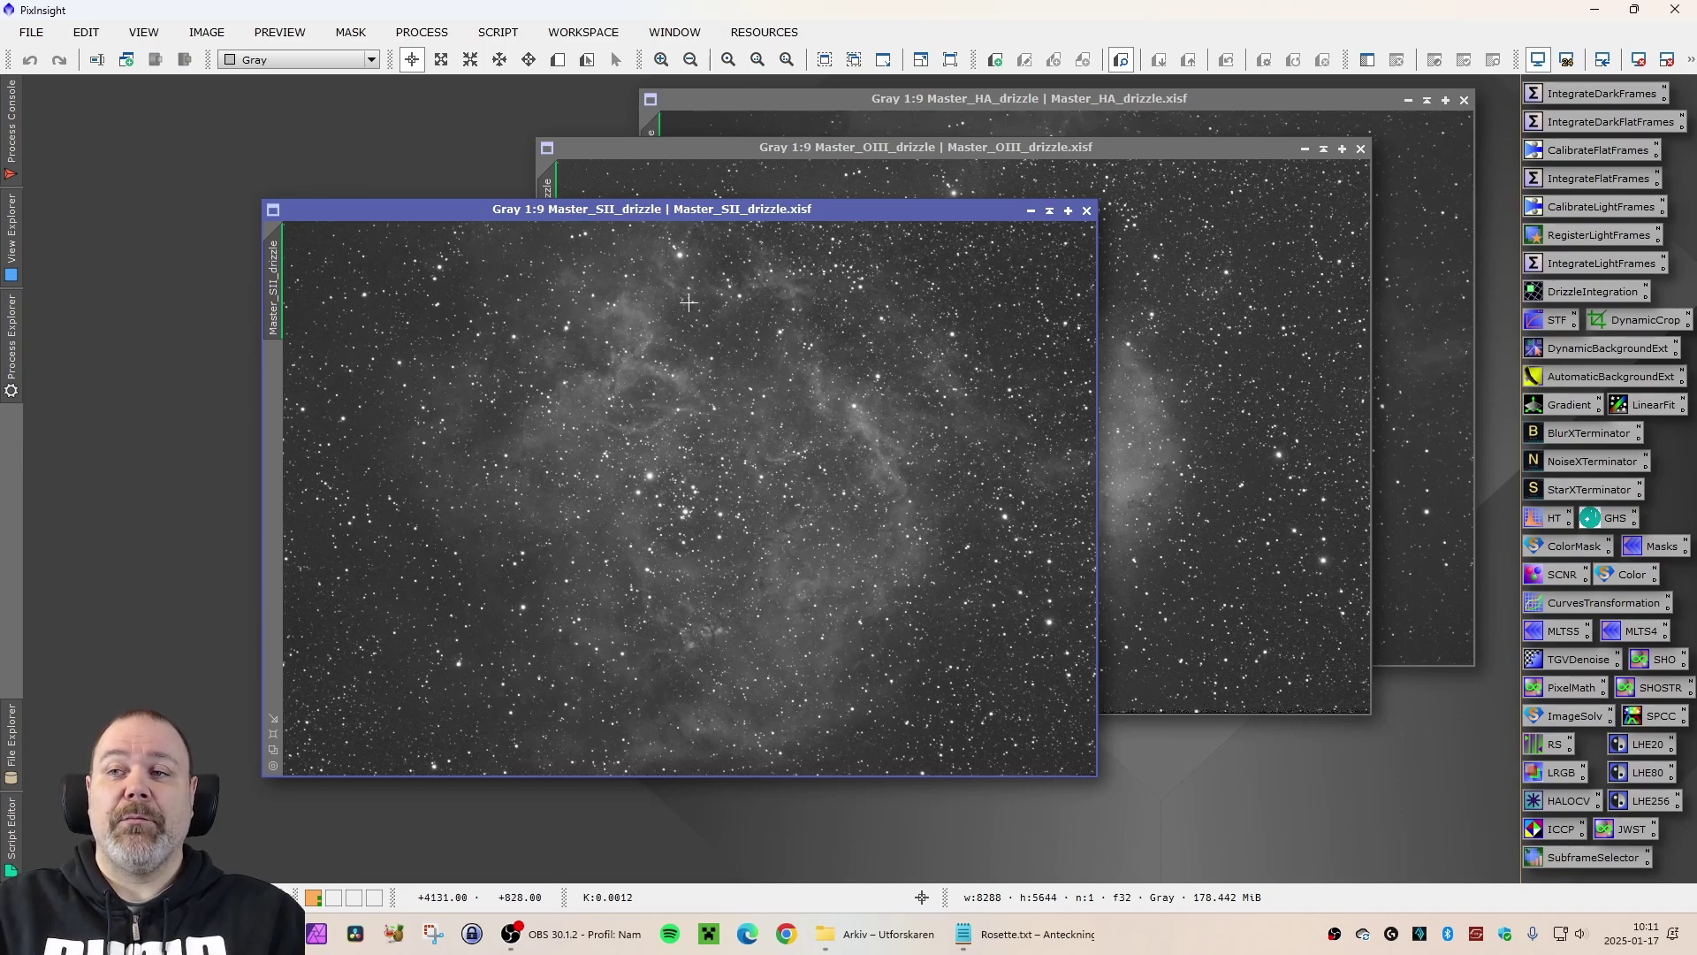
Zoom HA_starless to 1:2 on the dark pillars and match D_HA_dc_dbe_bxt_bxt's framing to it.
drag(928, 103, 393, 106)
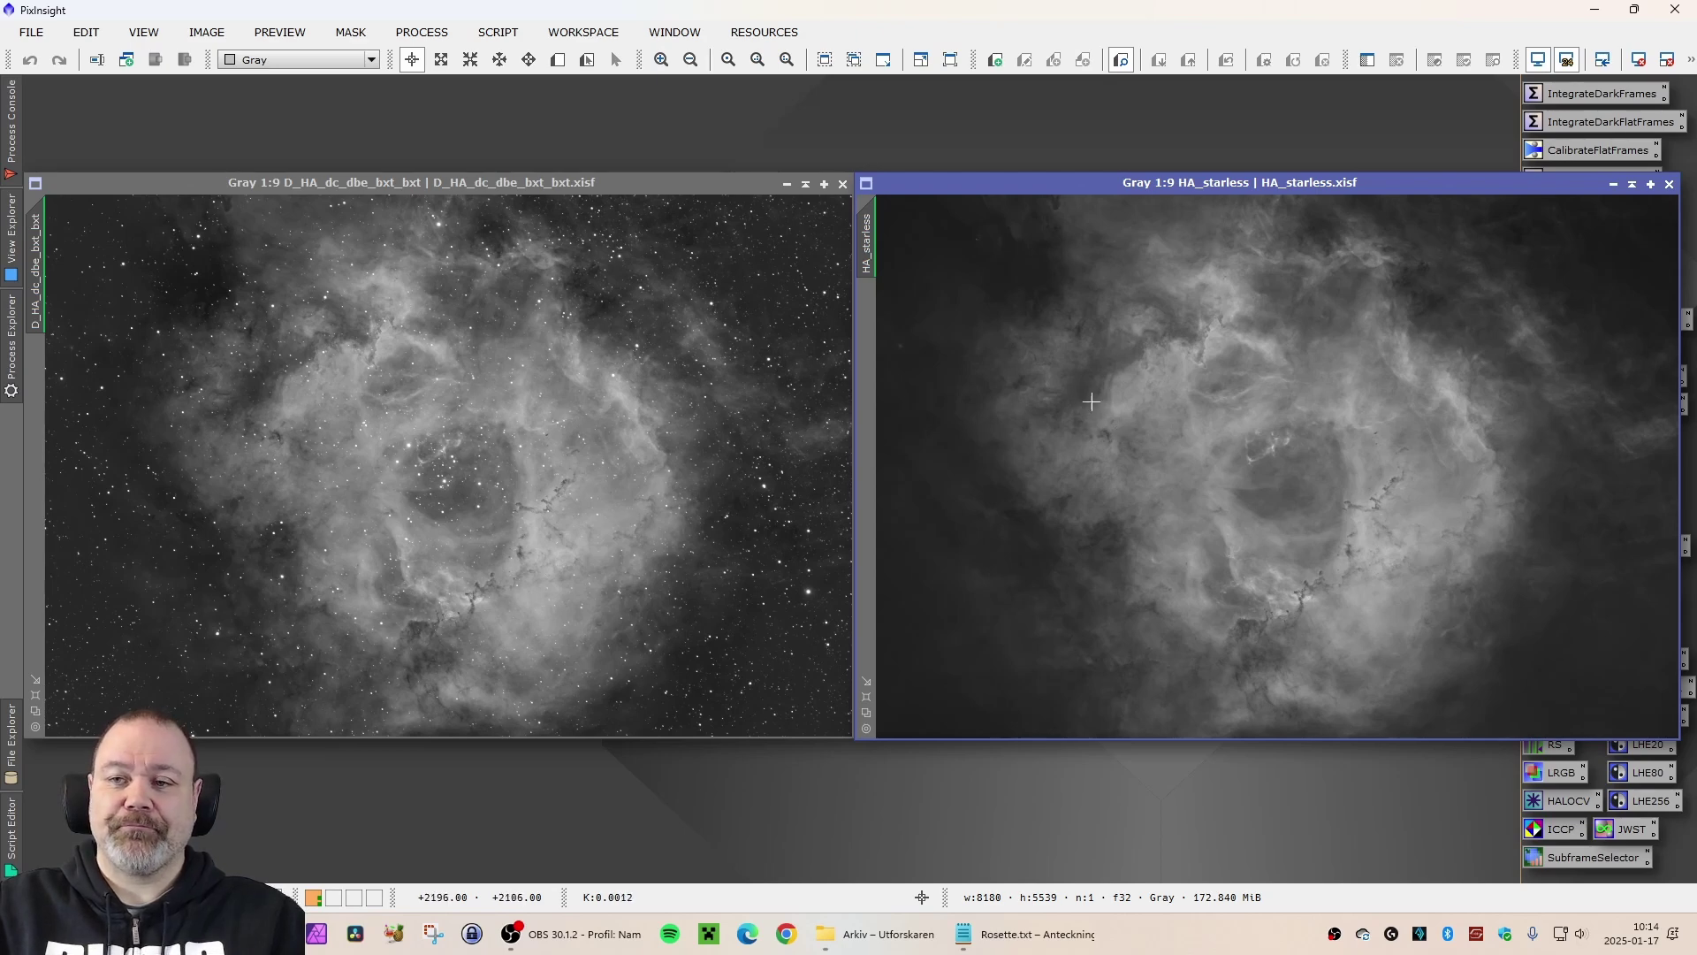
scroll(1106, 409, up, 7)
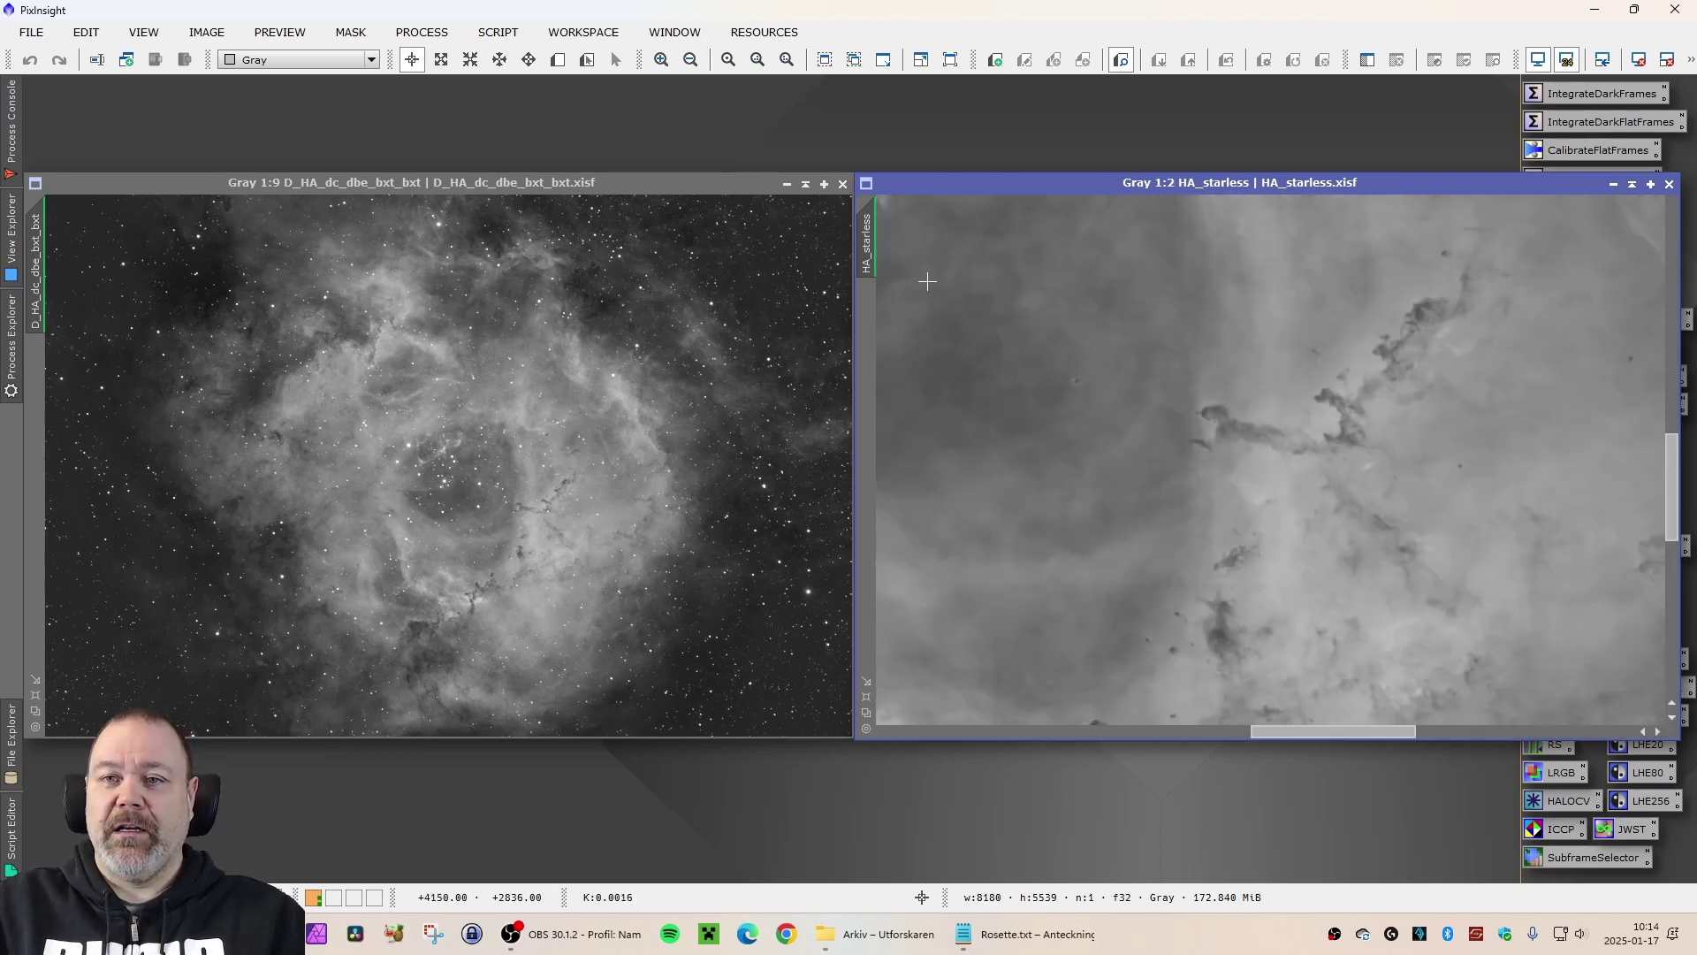
drag(869, 258, 37, 291)
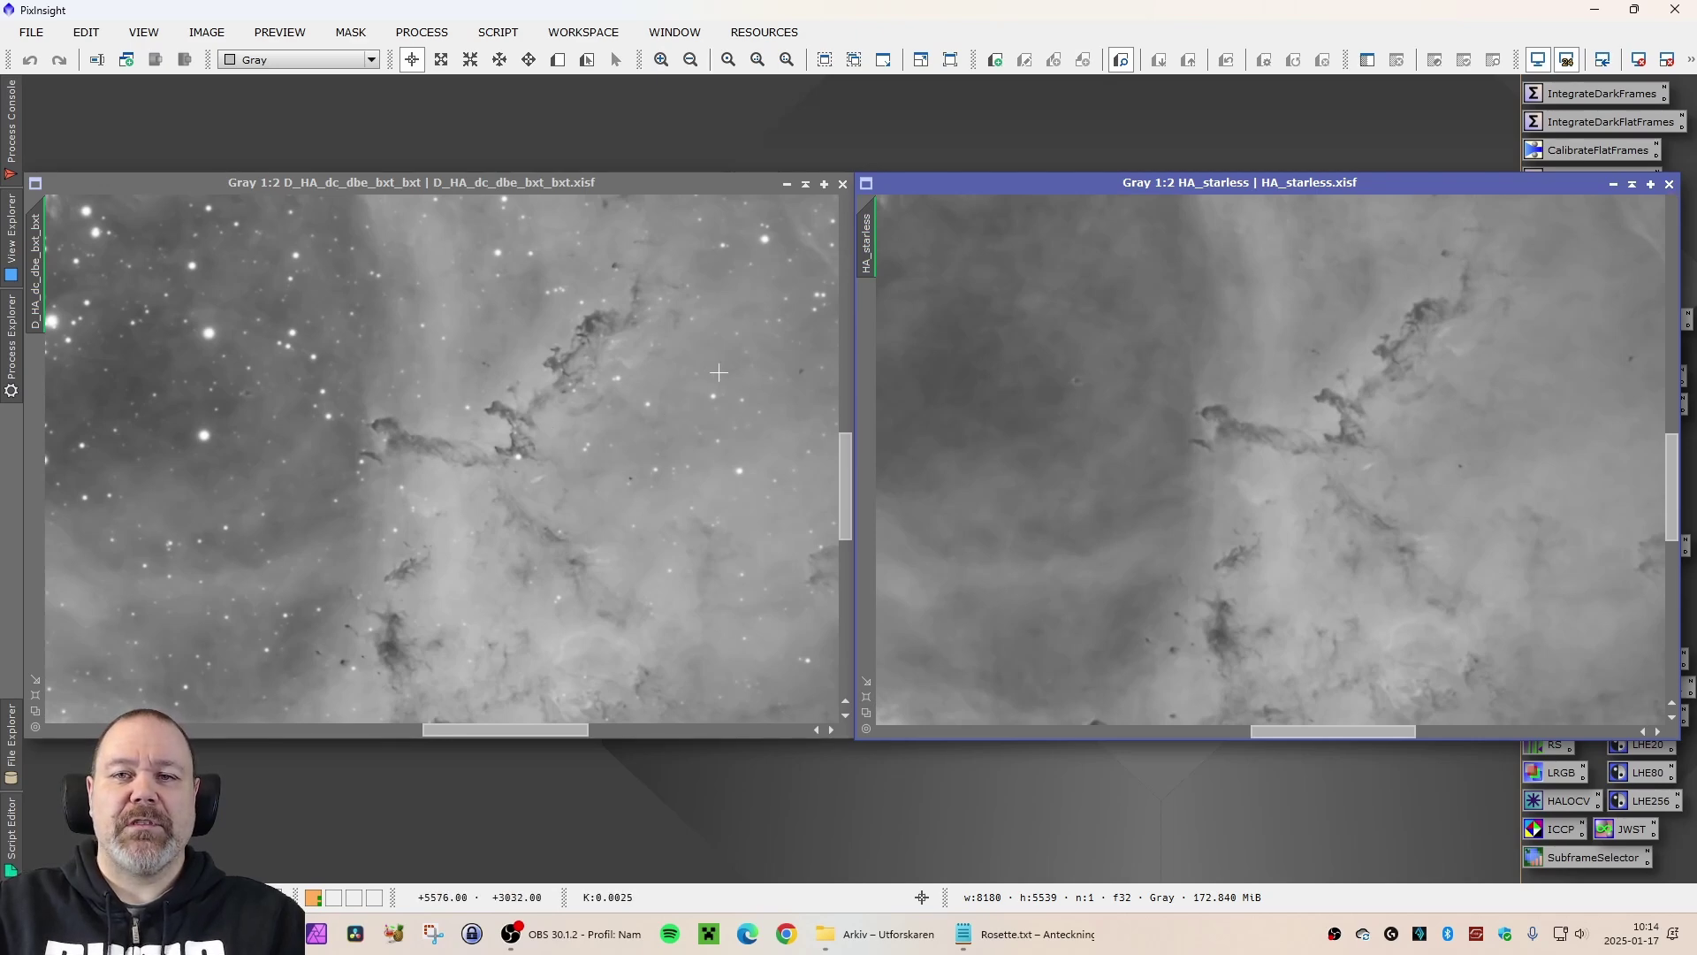
Close the new starless Ha image, zoom HA_starless to 1:4, and match D_HA_ht_starless to it.
click(1670, 185)
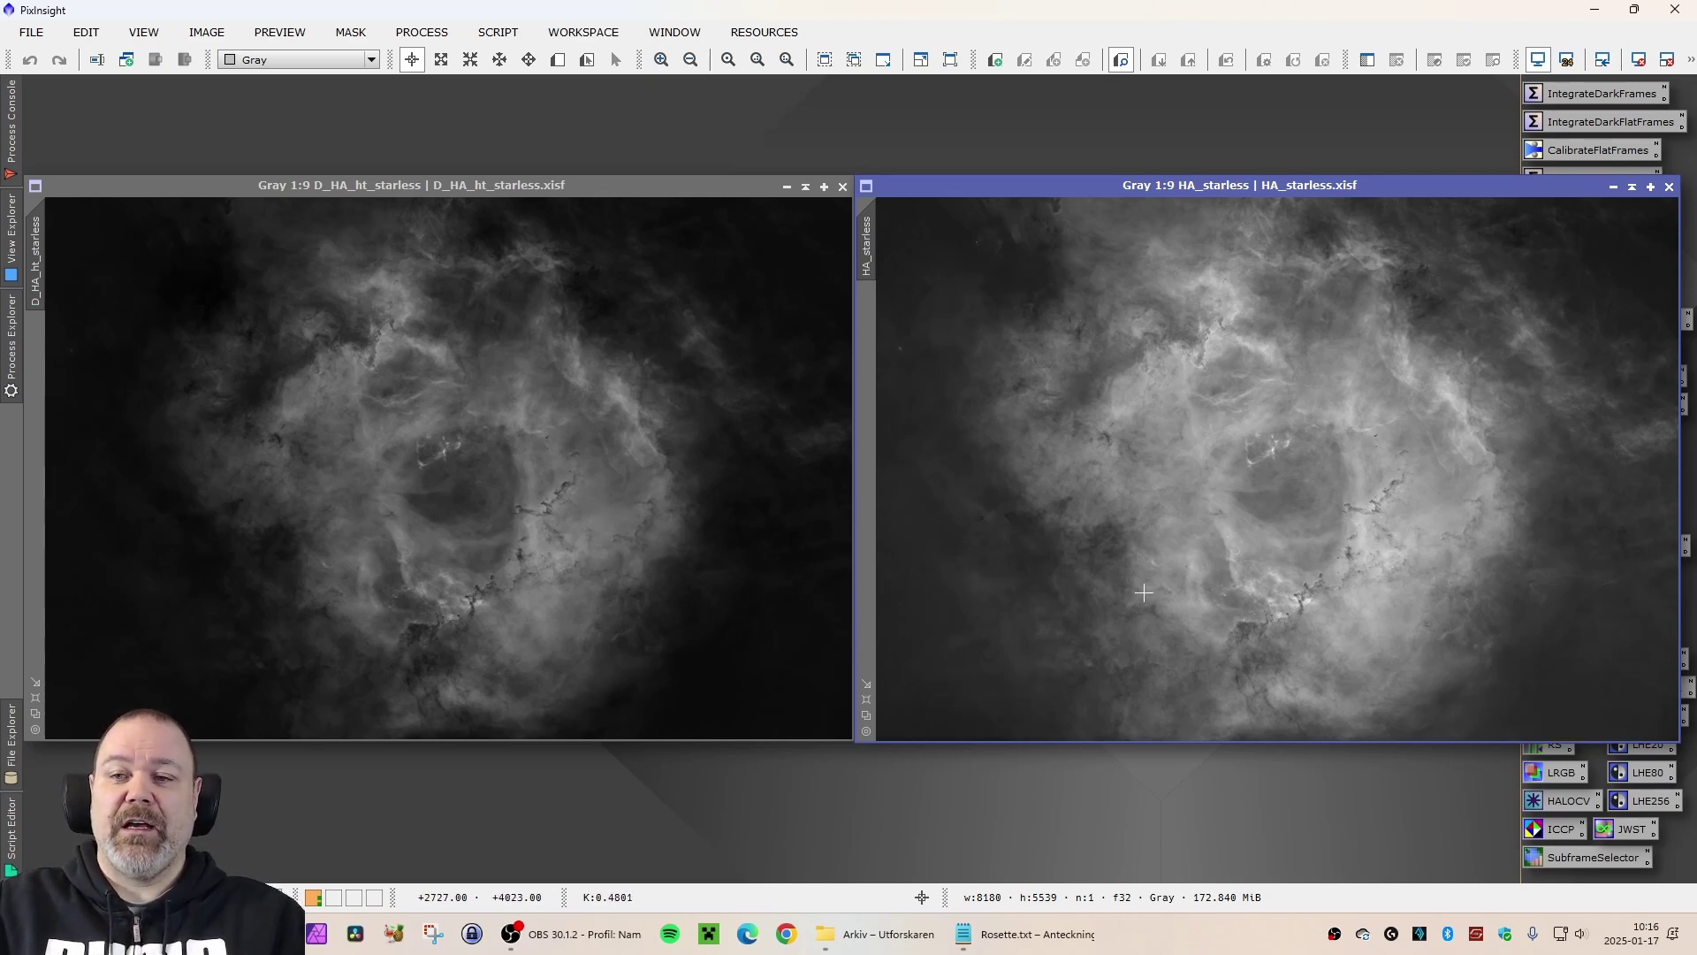
scroll(1061, 561, up, 5)
drag(1671, 525, 1671, 593)
drag(1276, 737, 1239, 745)
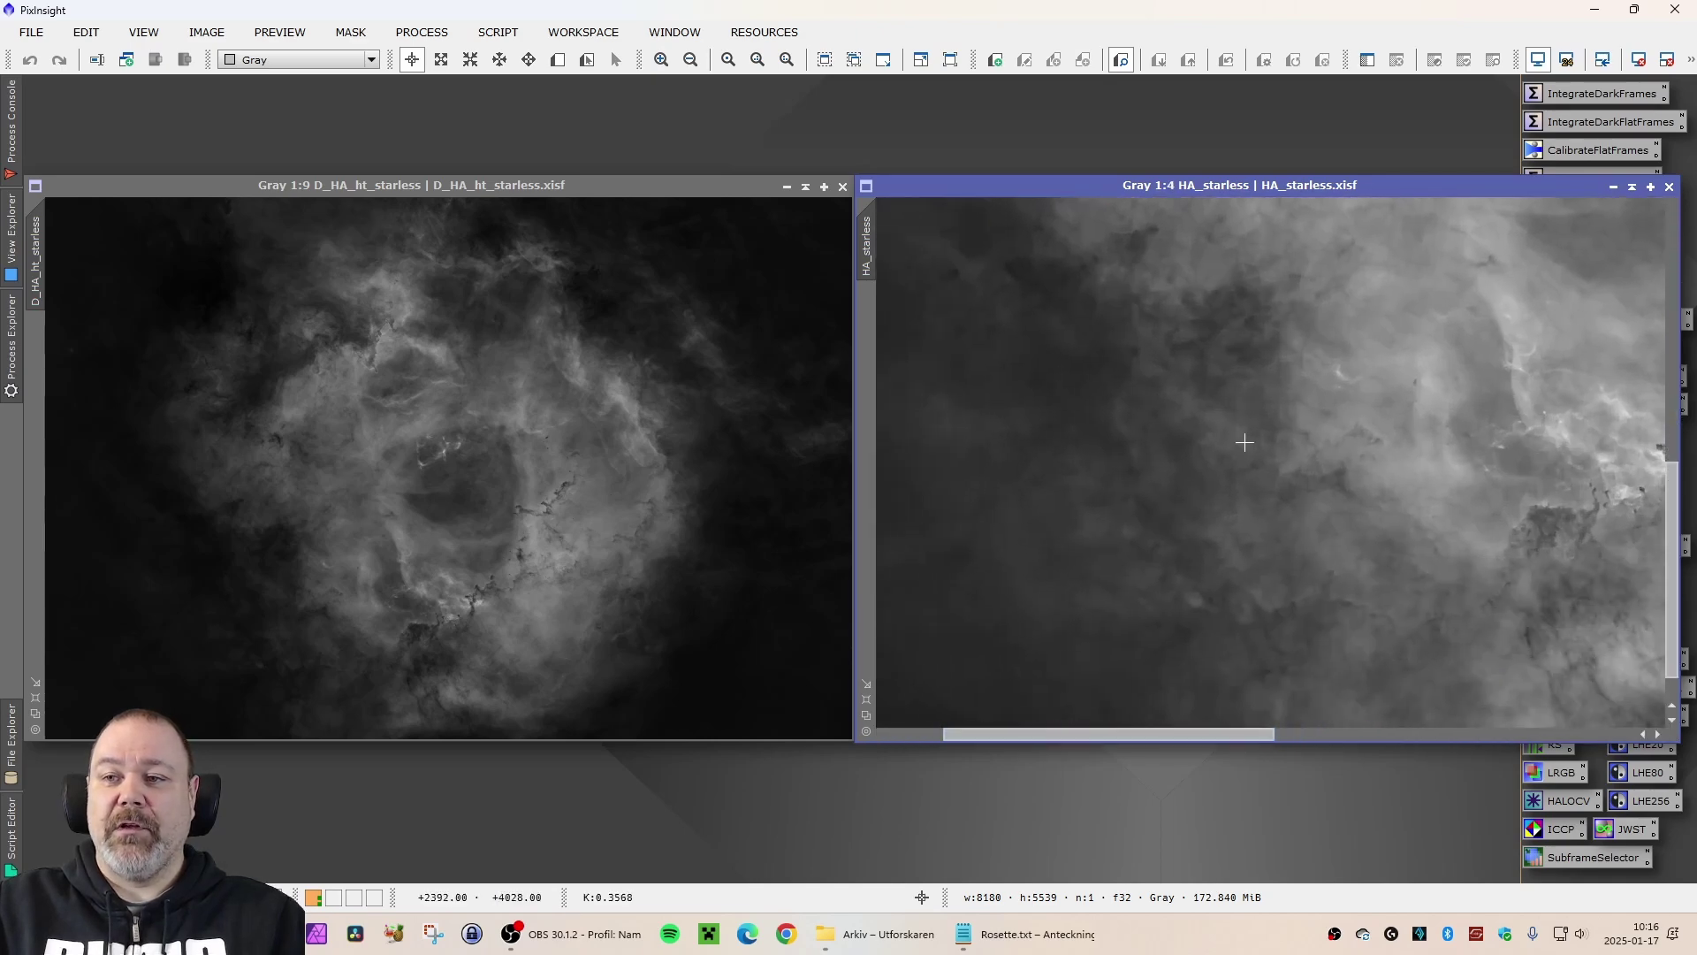
drag(870, 240, 77, 292)
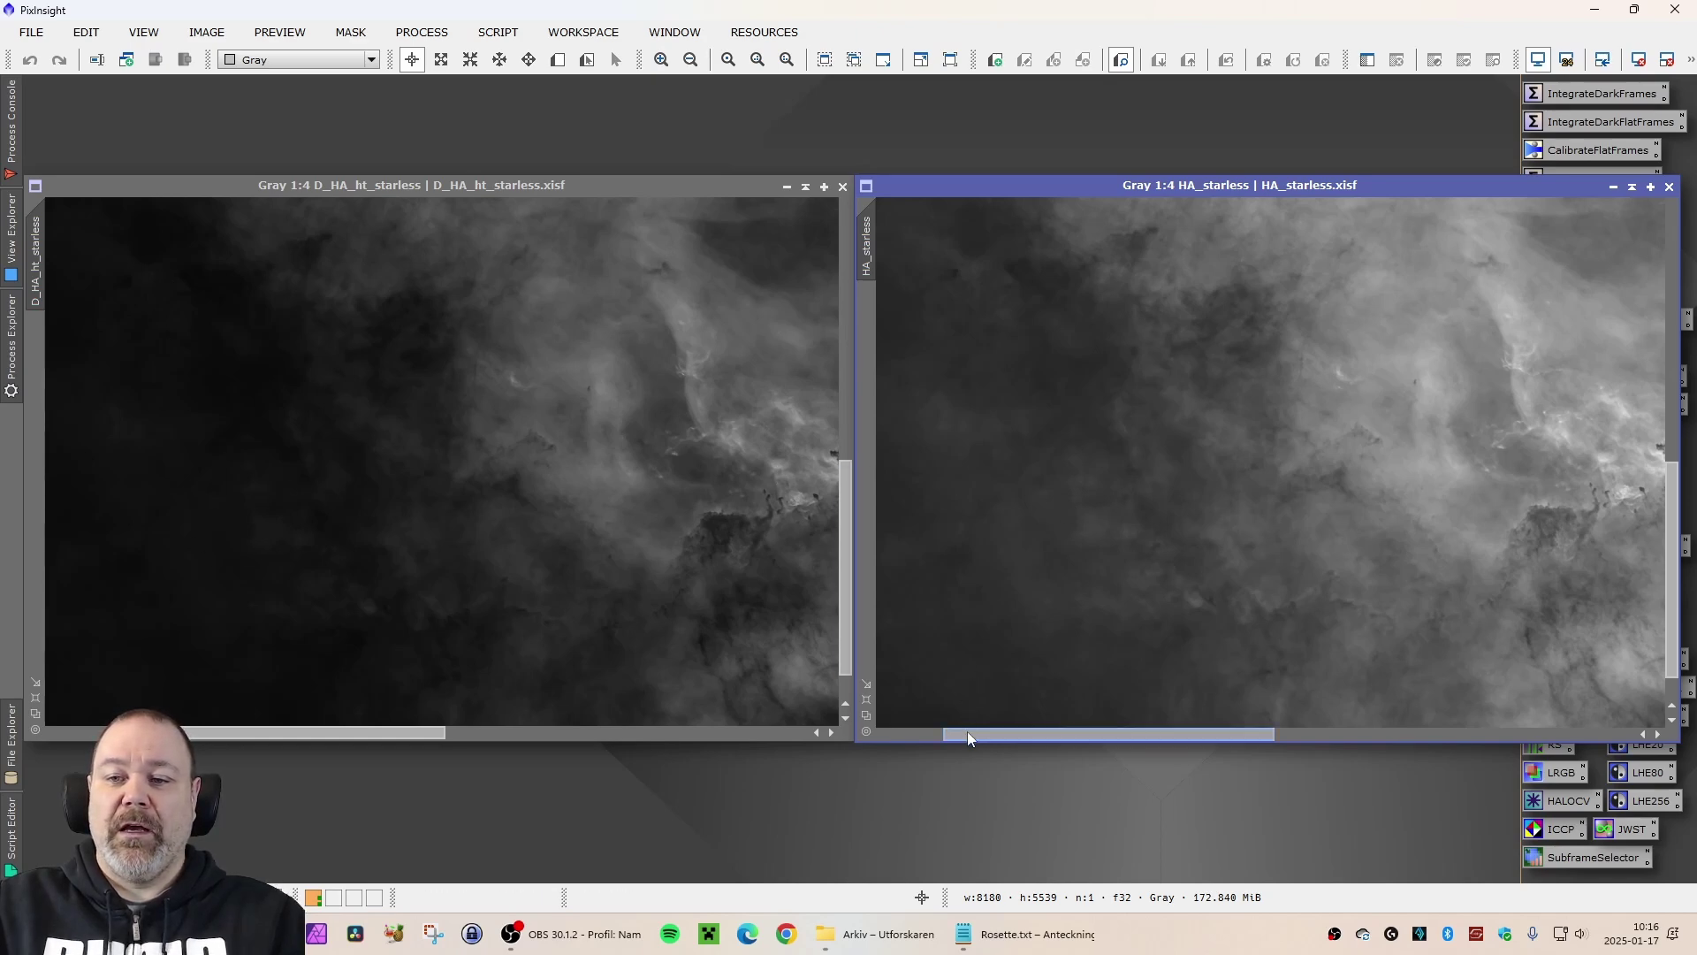
Pan to another area, rematch D_HA_ht_starless's framing, then close HA_starless.
drag(968, 733, 1168, 742)
drag(867, 243, 36, 261)
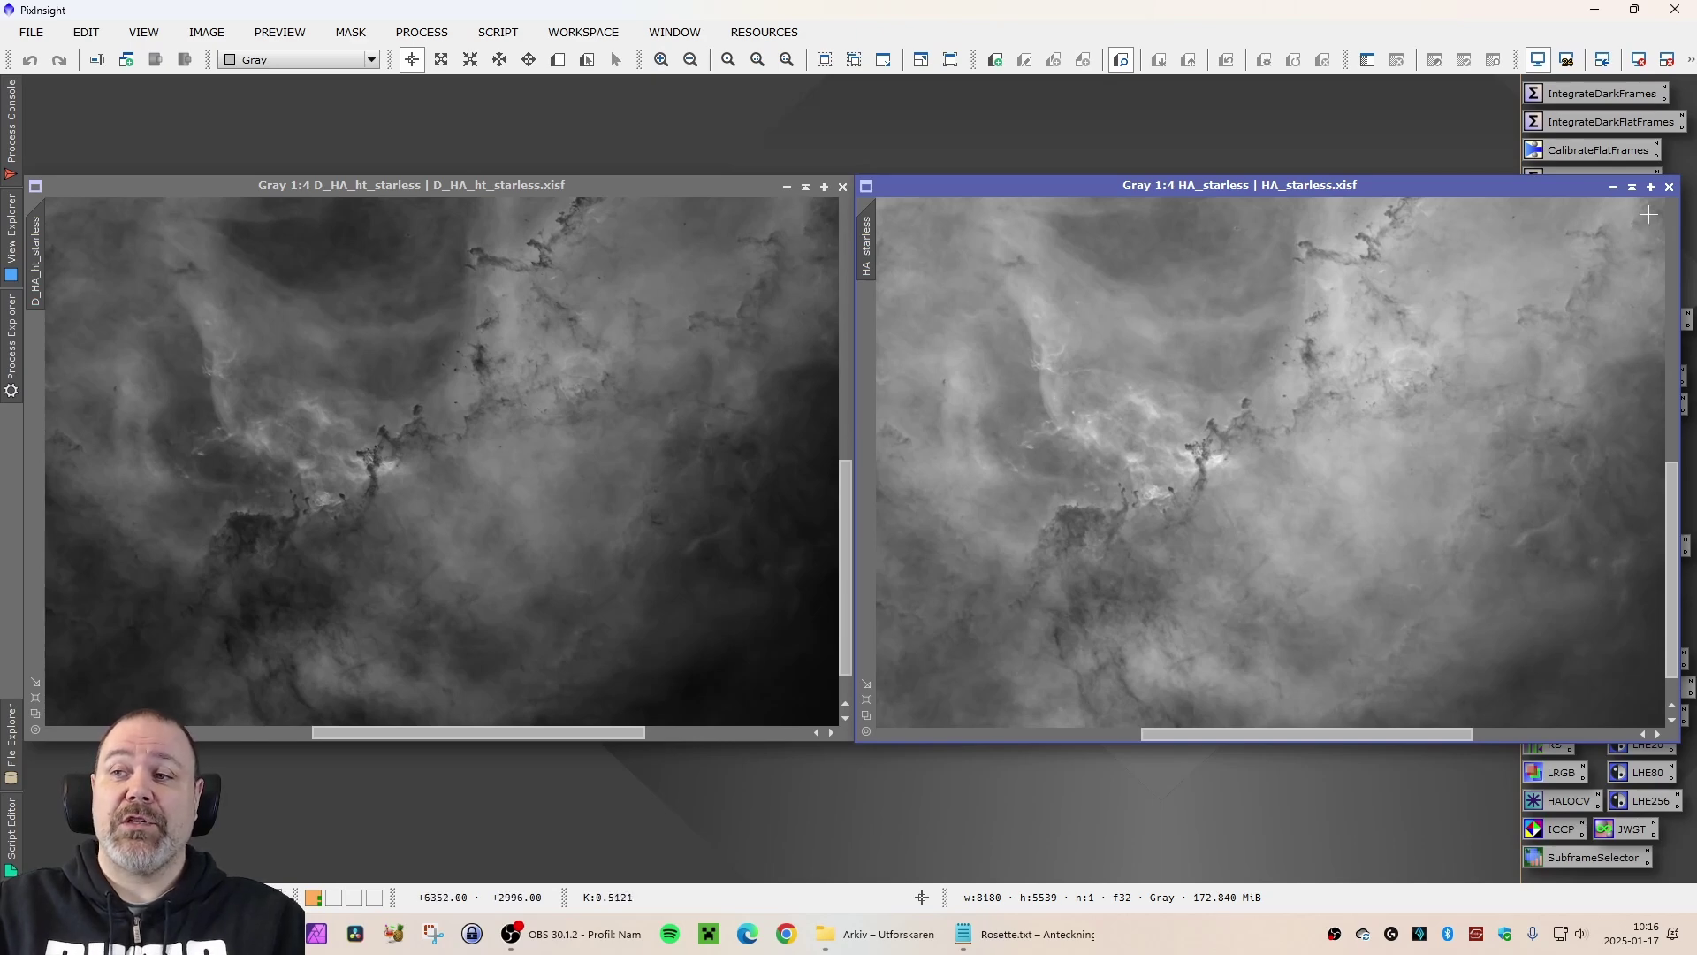
click(1669, 187)
Close D_HA_ht_starless and, after comparing the SHO images, close SHO_starless_bg_scnr.
click(842, 187)
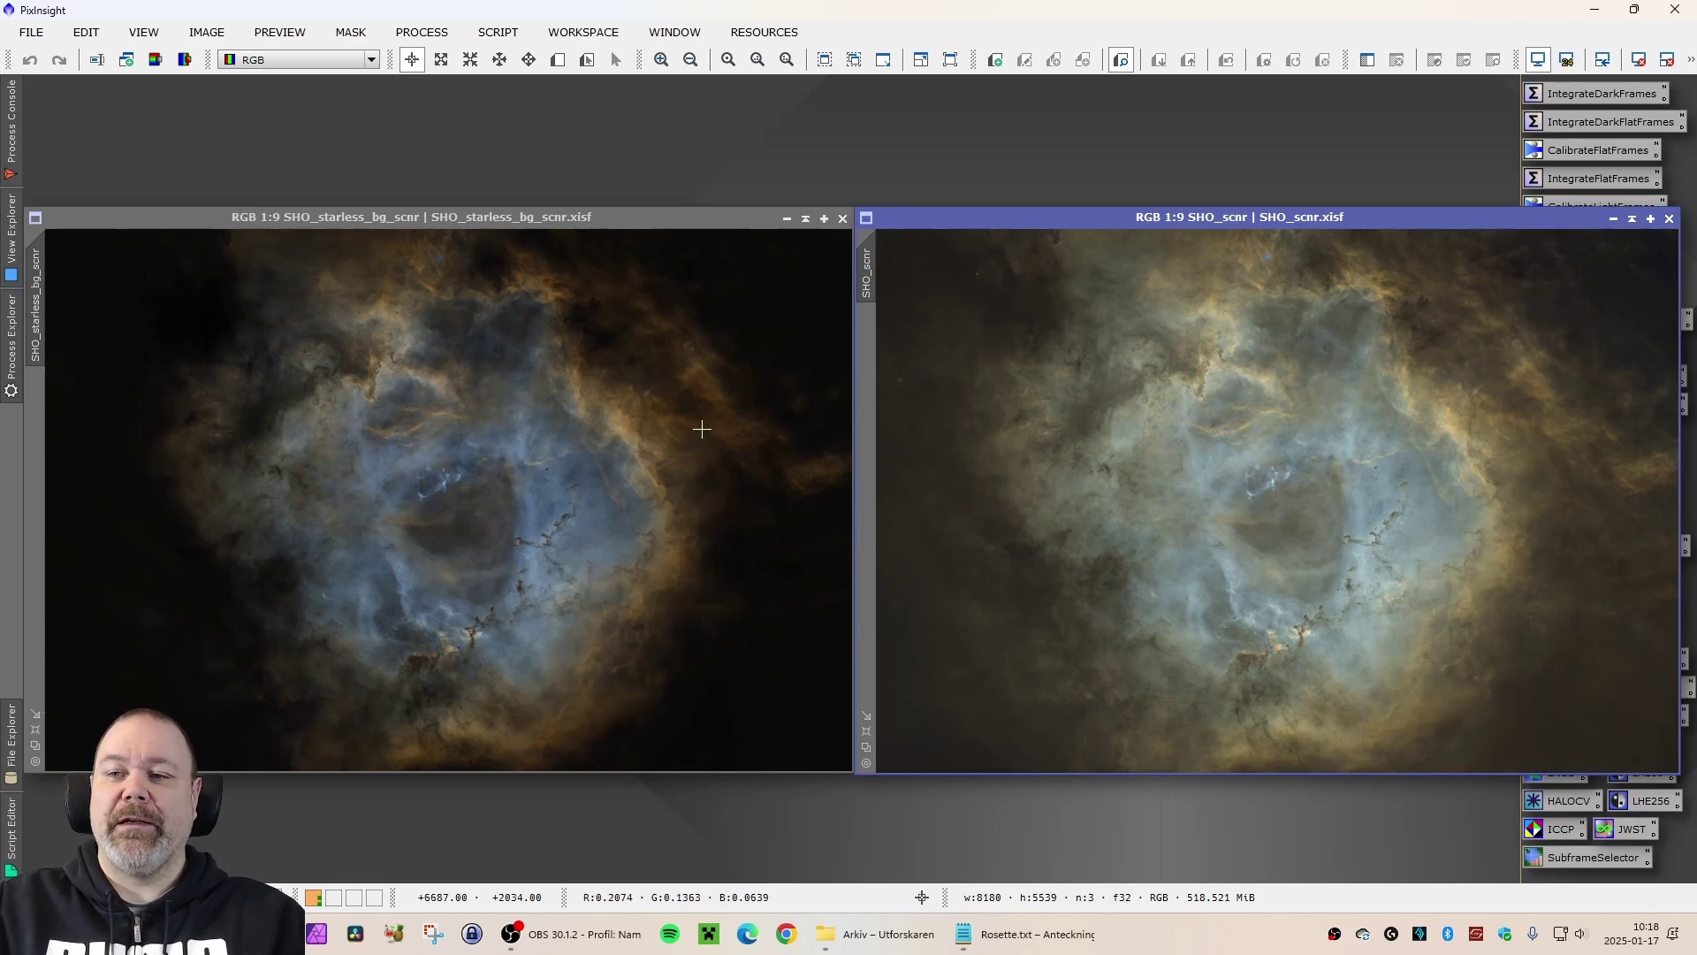
click(842, 219)
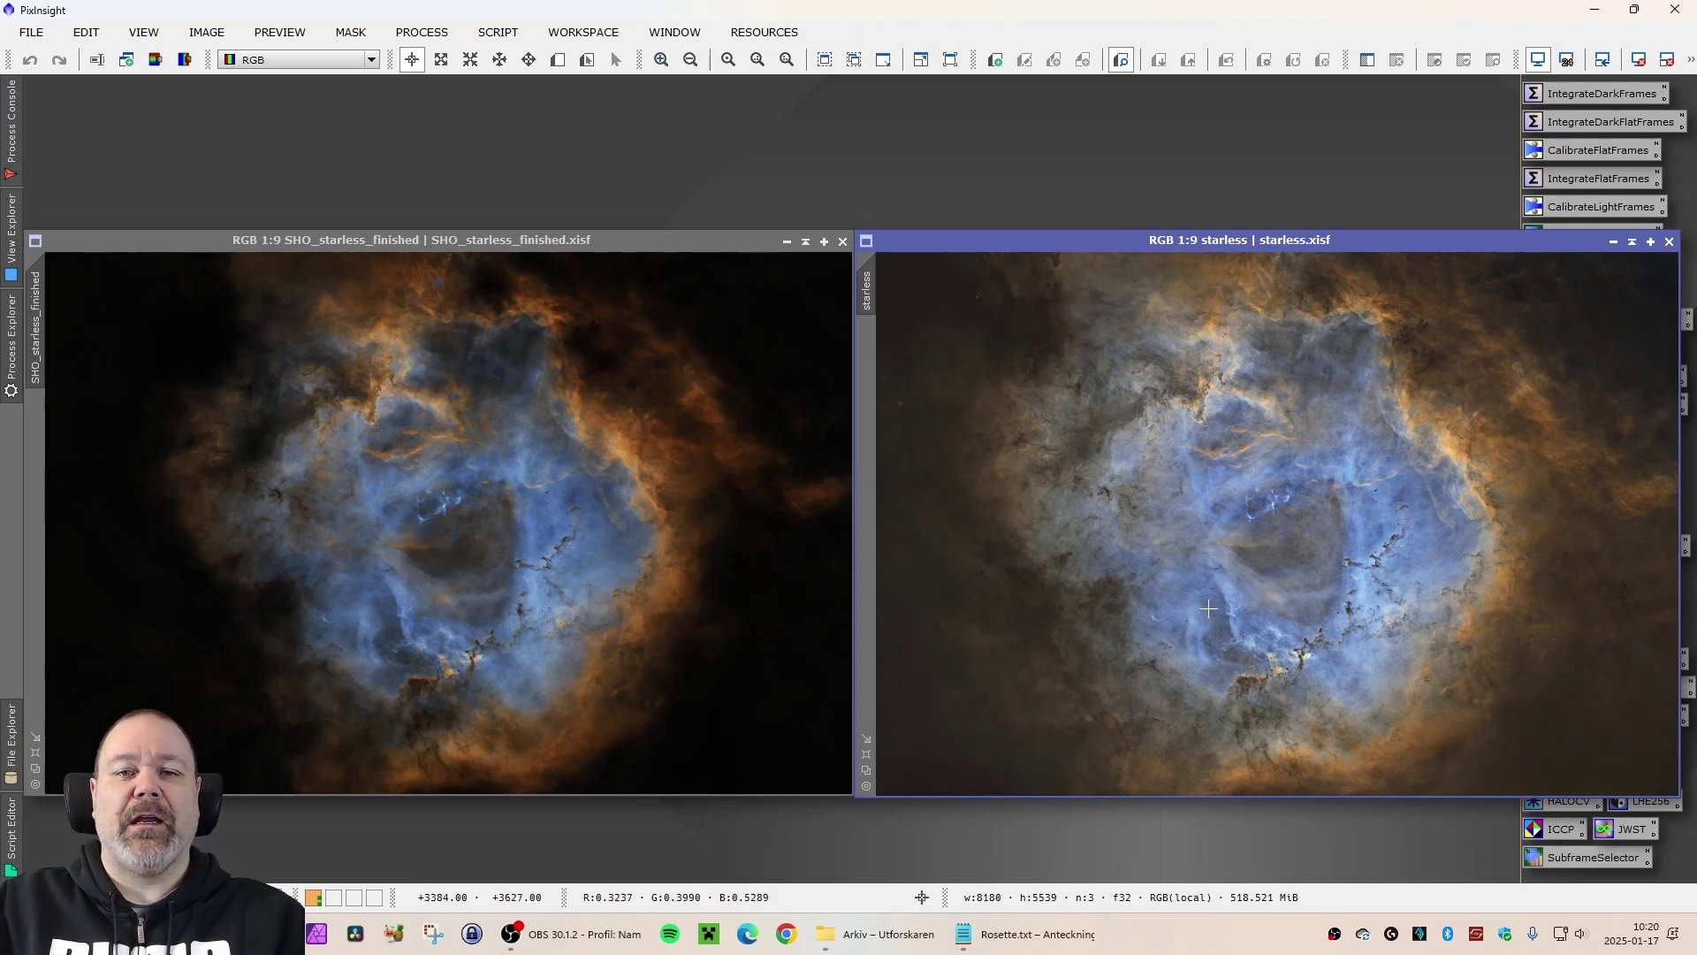
Match SHO_starless_finished's zoom and position to the starless close-up.
scroll(1403, 601, up, 5)
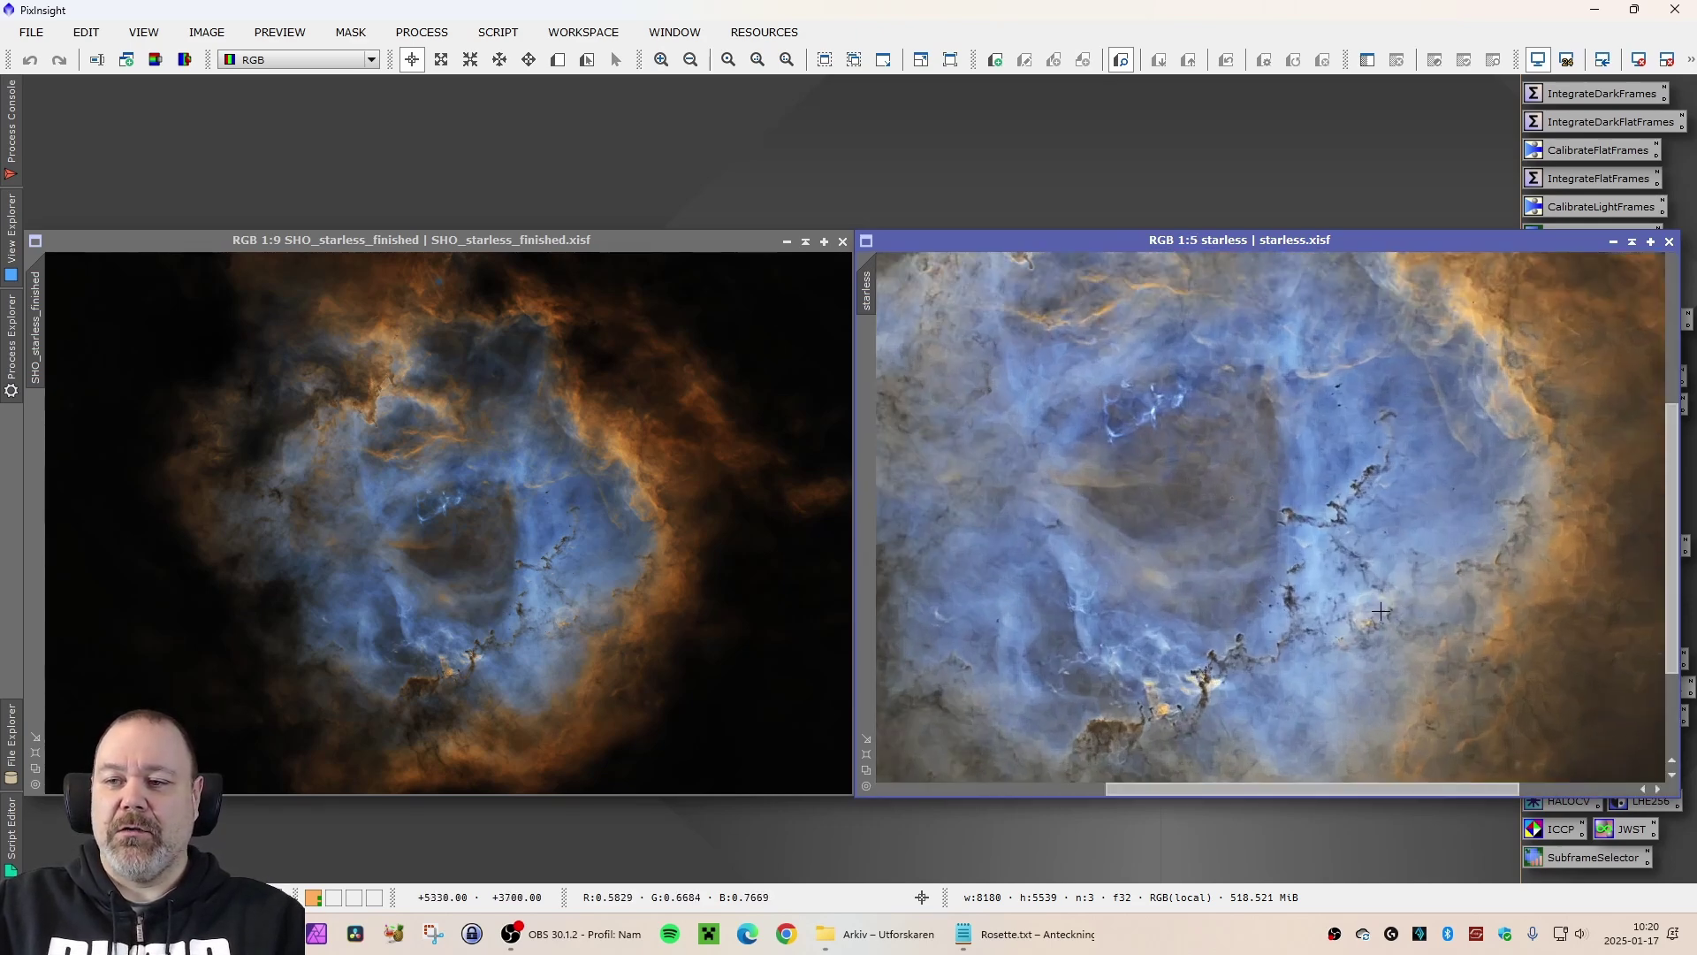
scroll(1297, 619, down, 1)
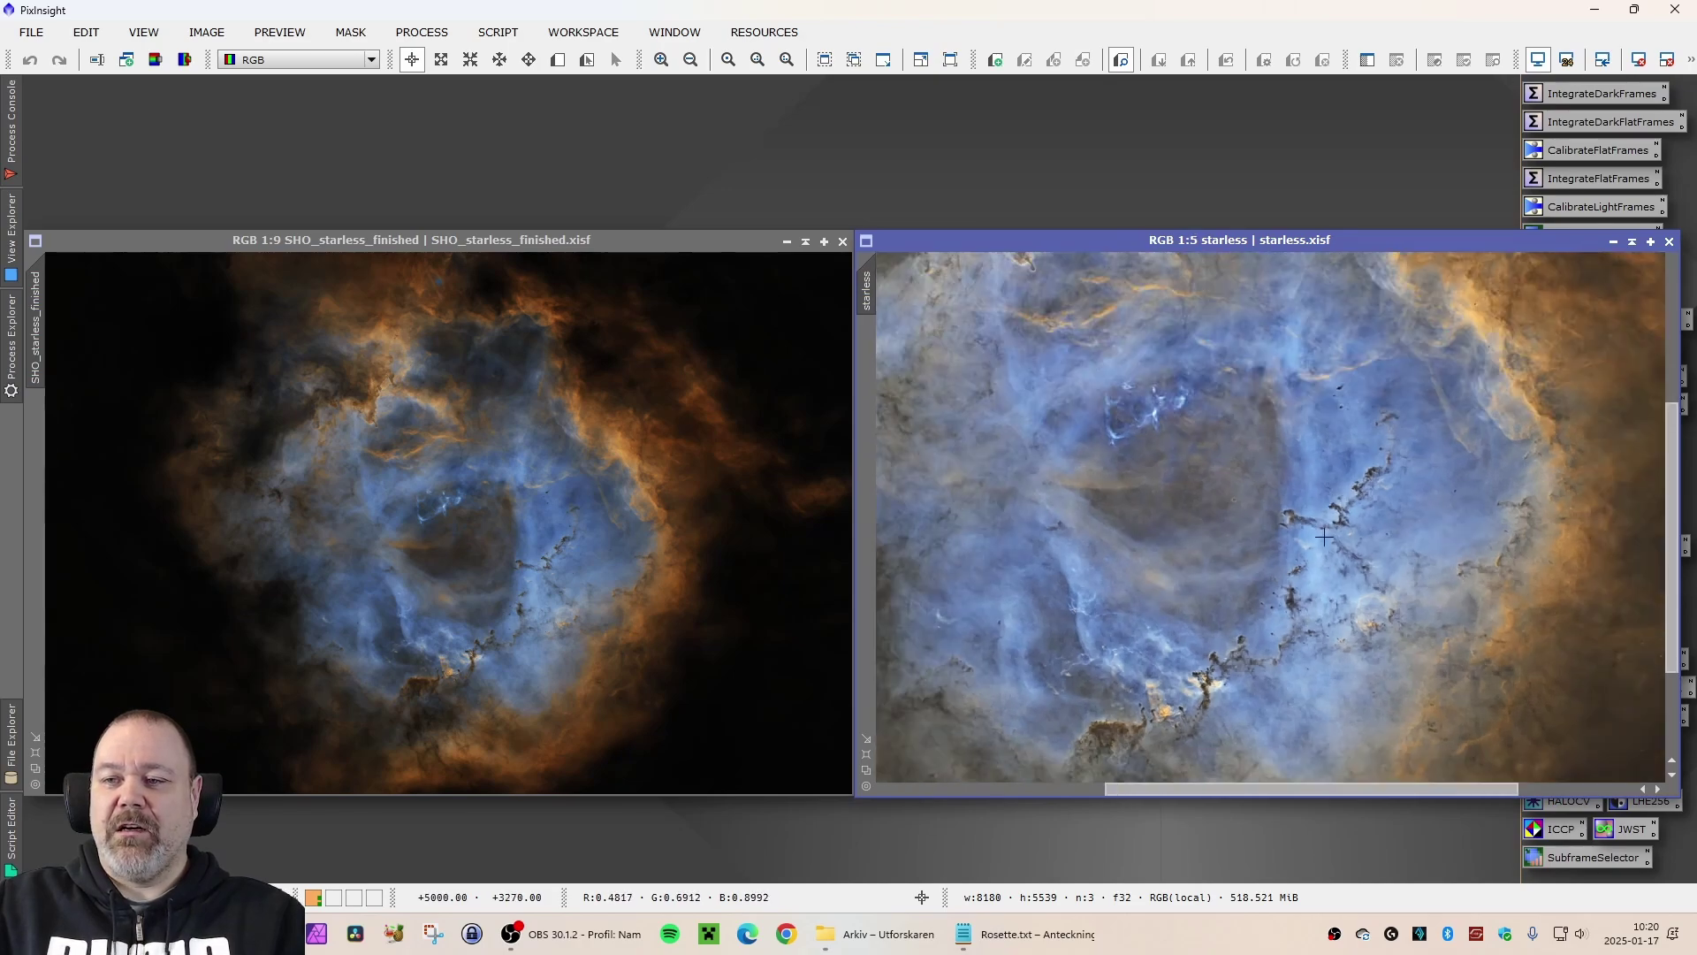
drag(868, 299, 36, 327)
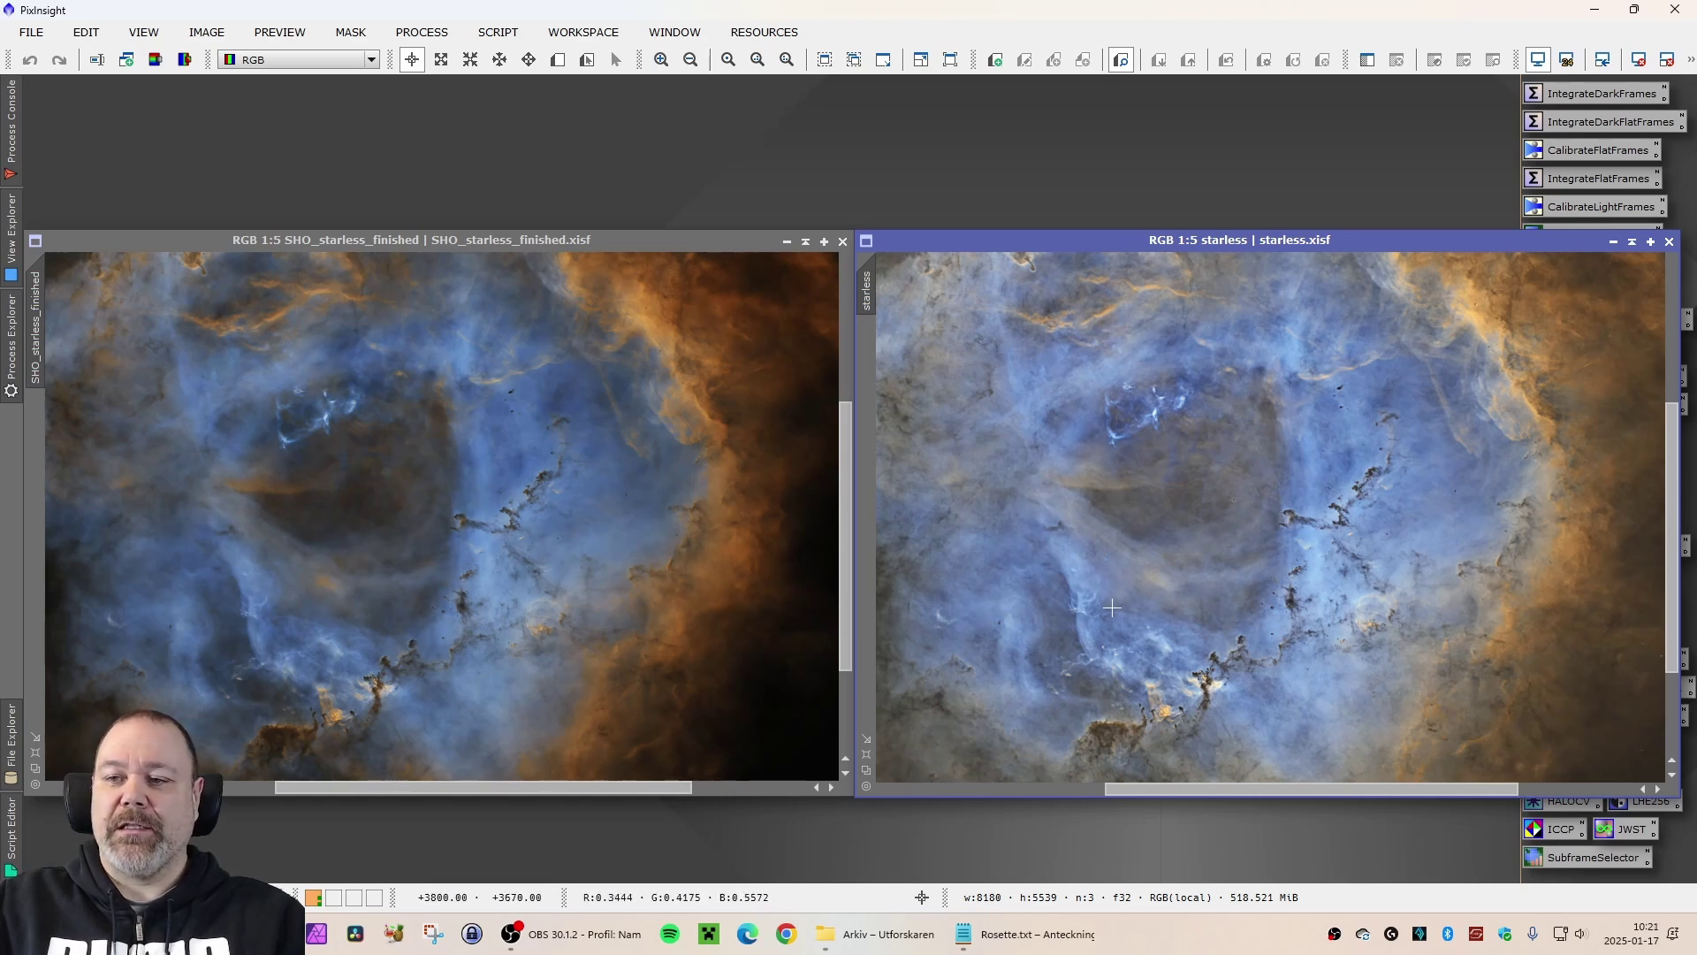
Zoom both starless images out to 1:9, then close starless.
scroll(1164, 654, down, 3)
scroll(1174, 654, down, 1)
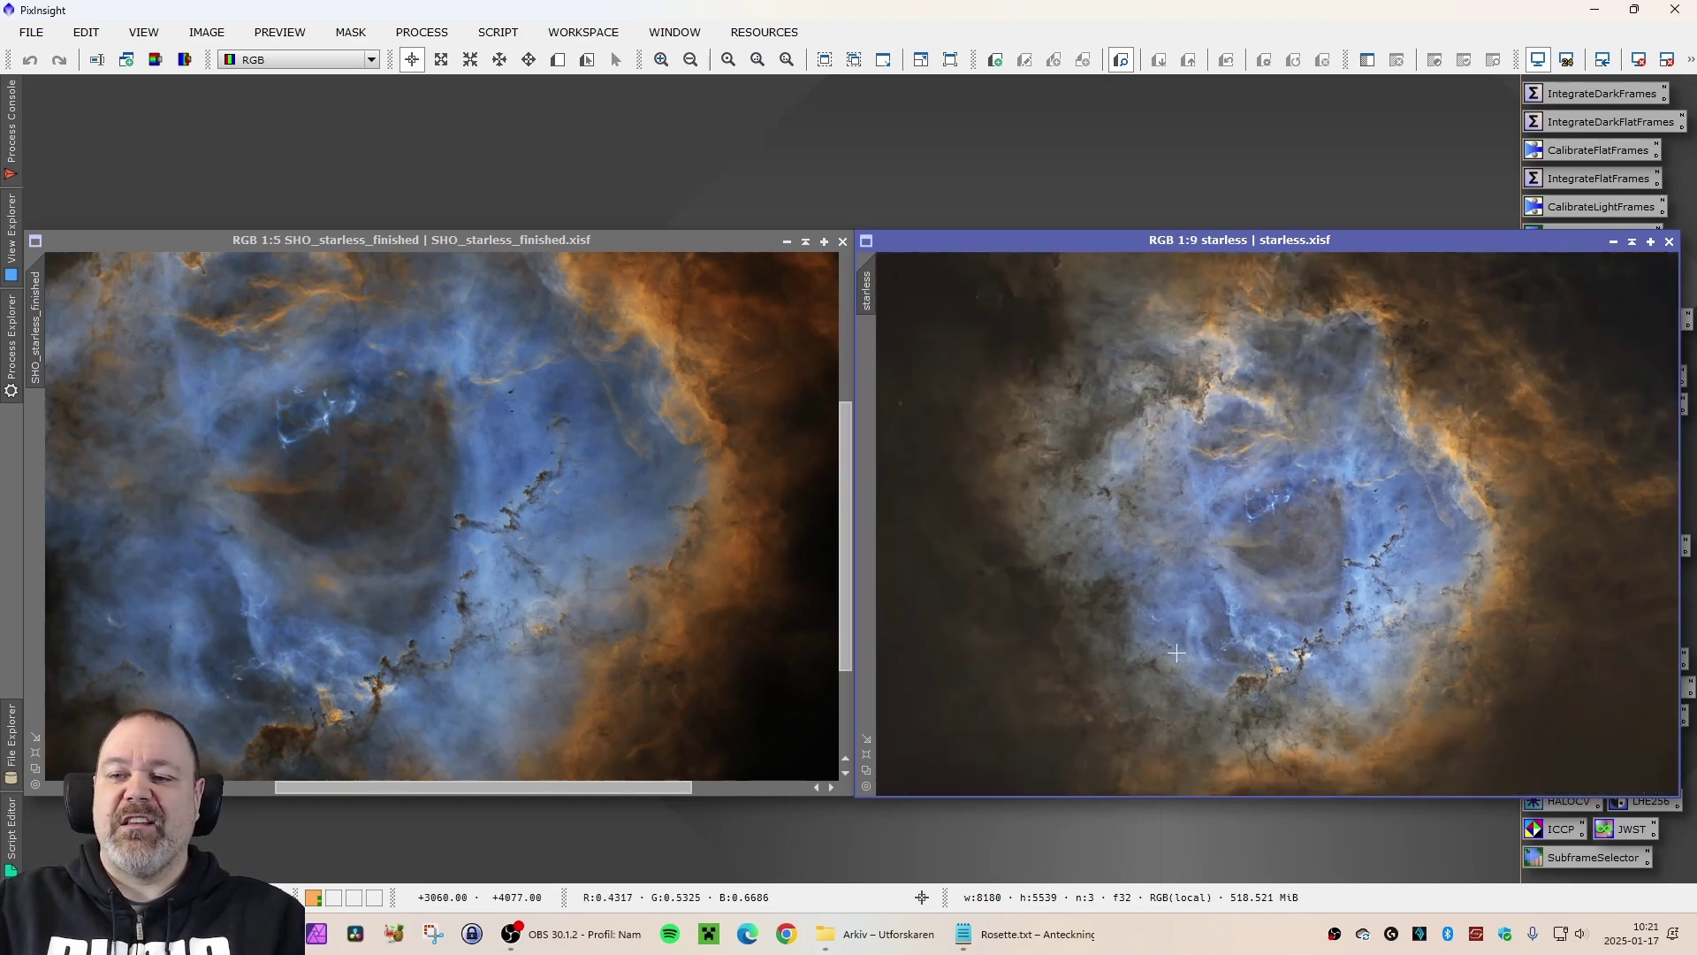
scroll(766, 618, down, 2)
scroll(765, 622, down, 2)
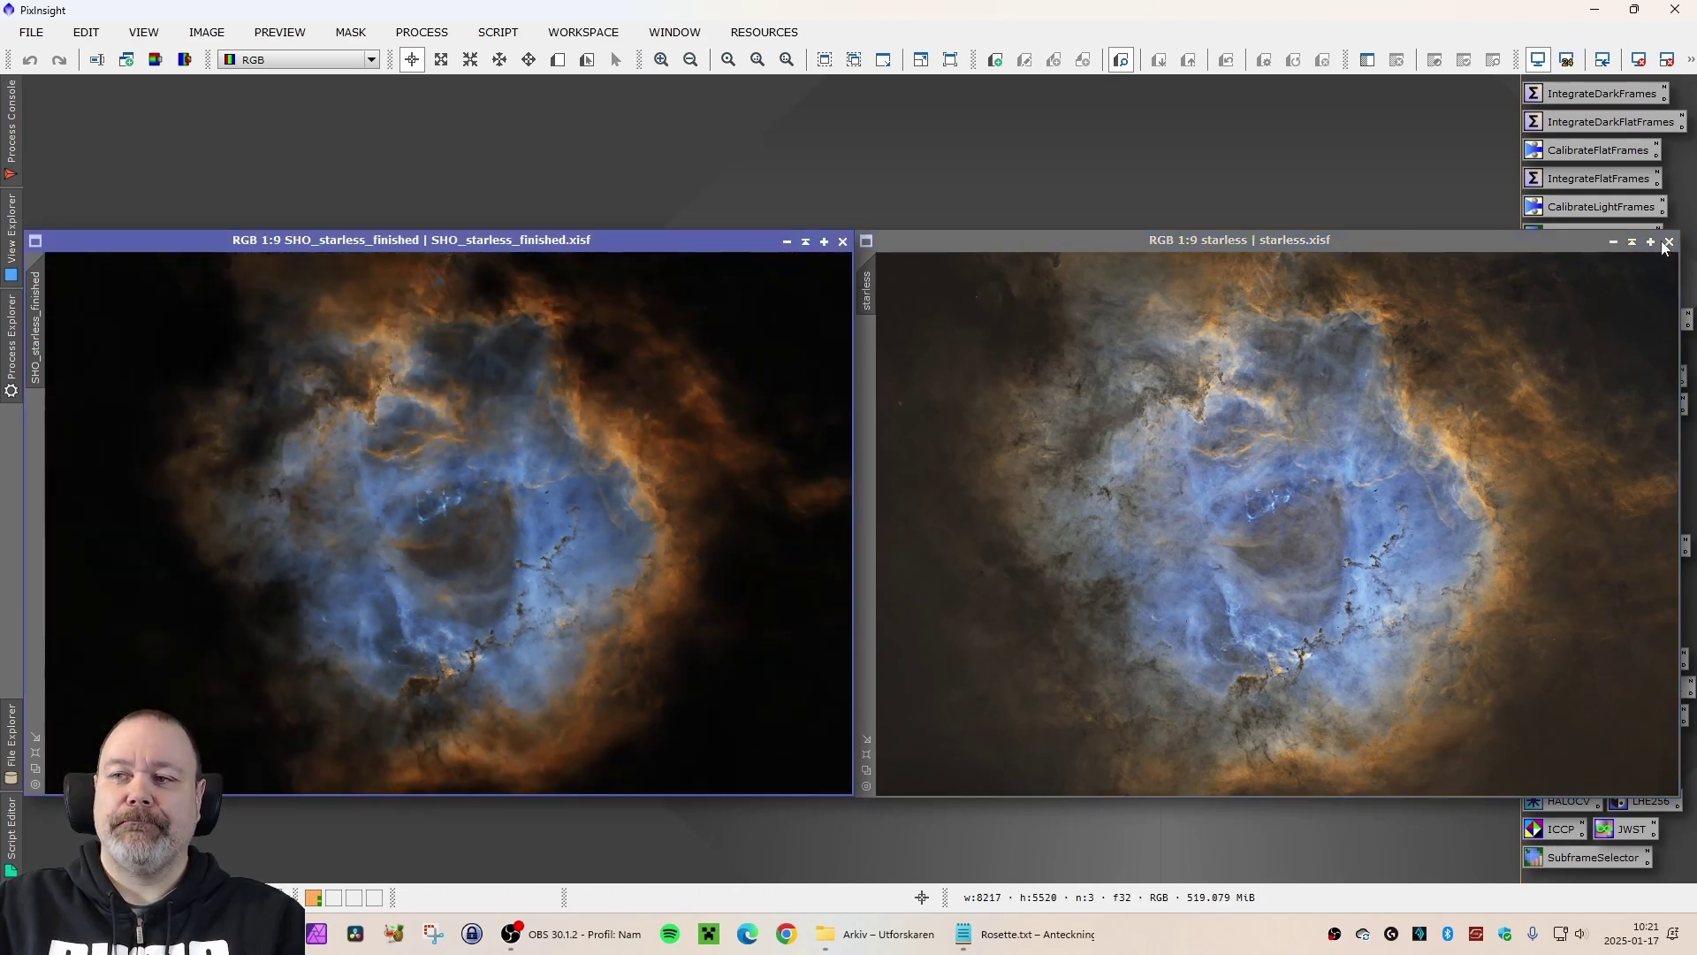
click(1668, 241)
Close SHO_starless_finished, compare Caldwell_49 with SHO_SRGB_stars, then enlarge SHO_SRGB_stars in front.
click(843, 242)
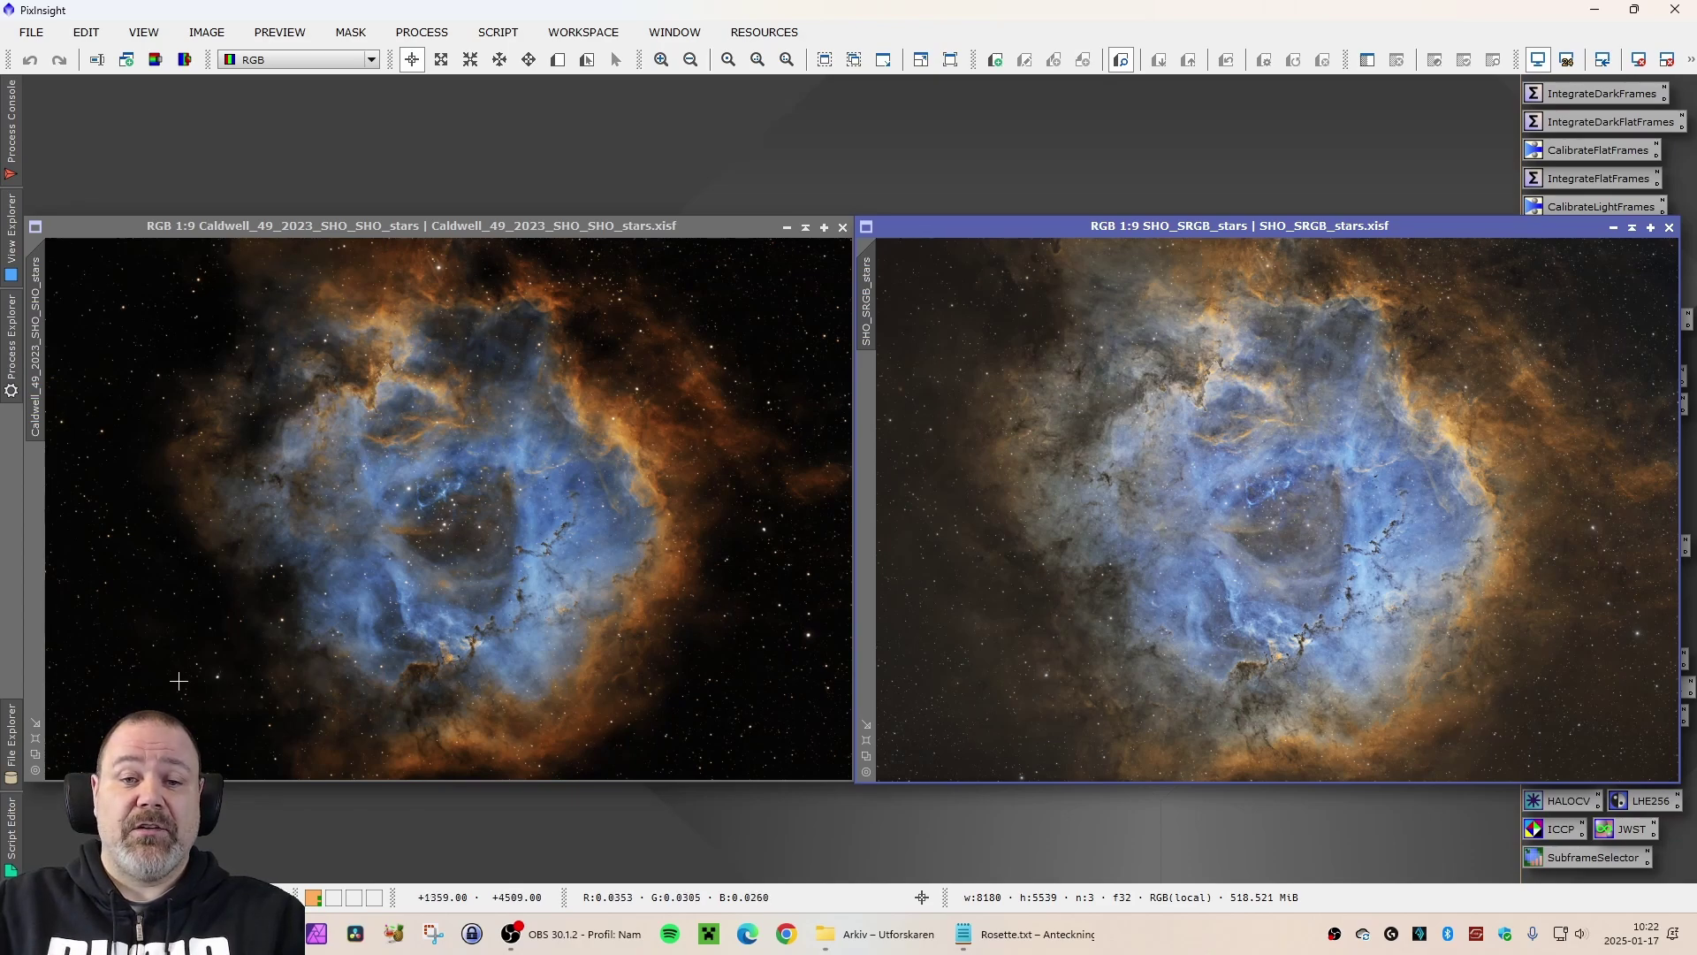
scroll(194, 671, up, 7)
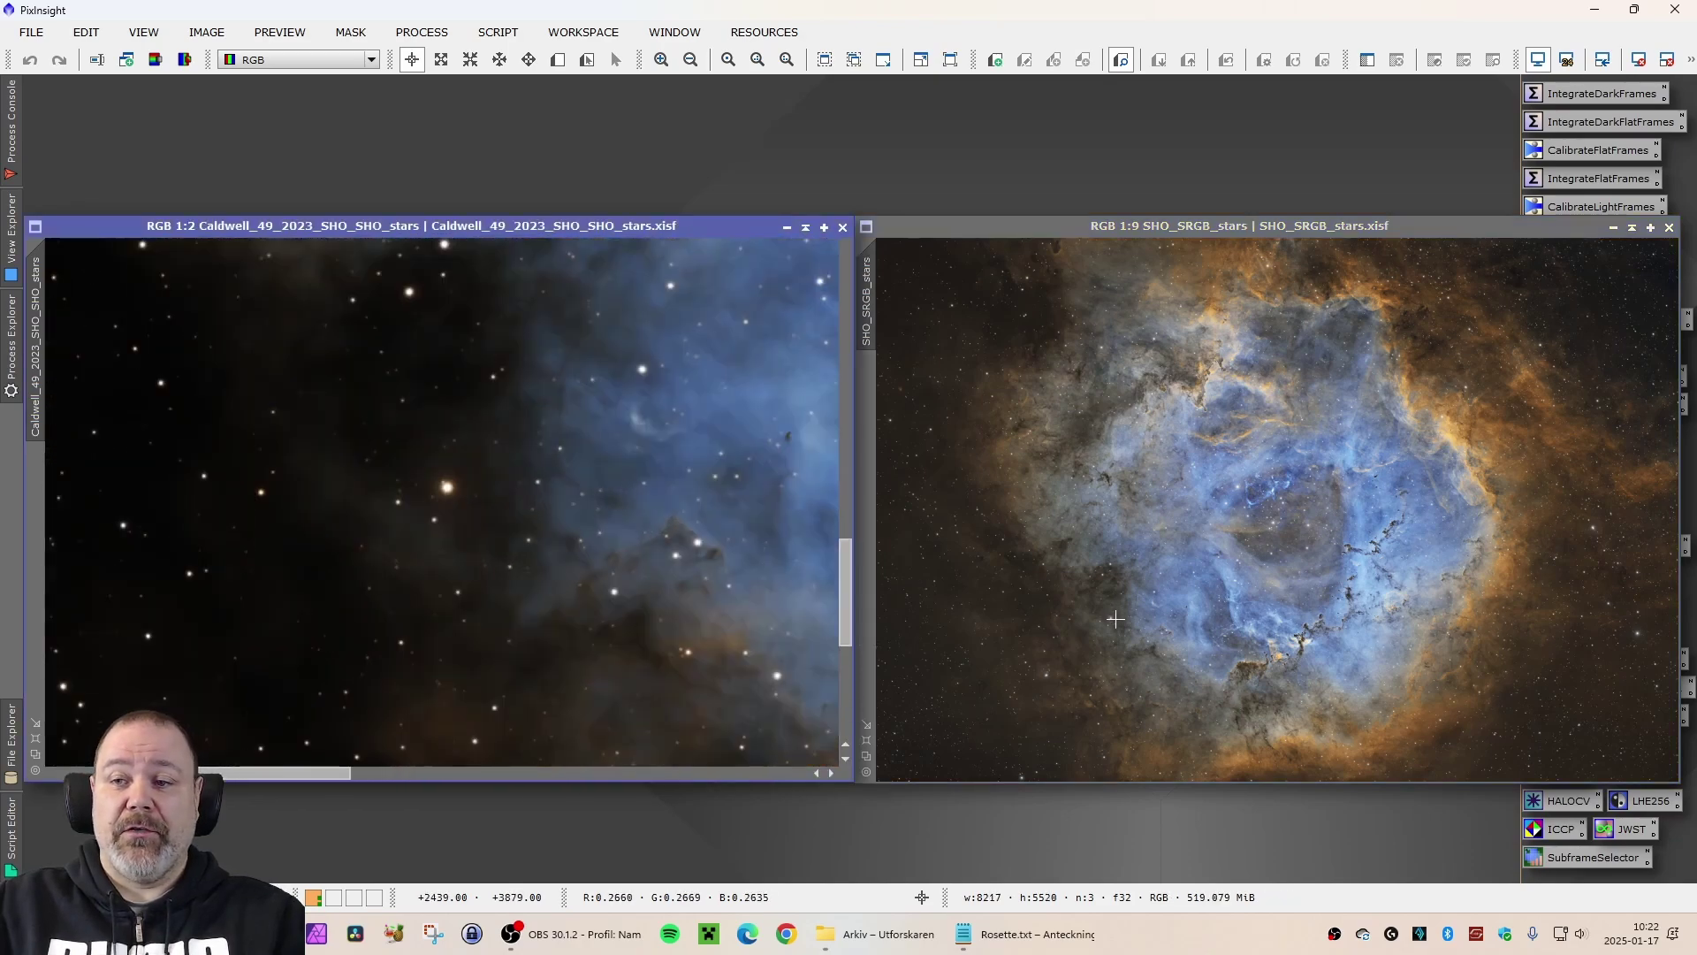
scroll(1117, 625, up, 8)
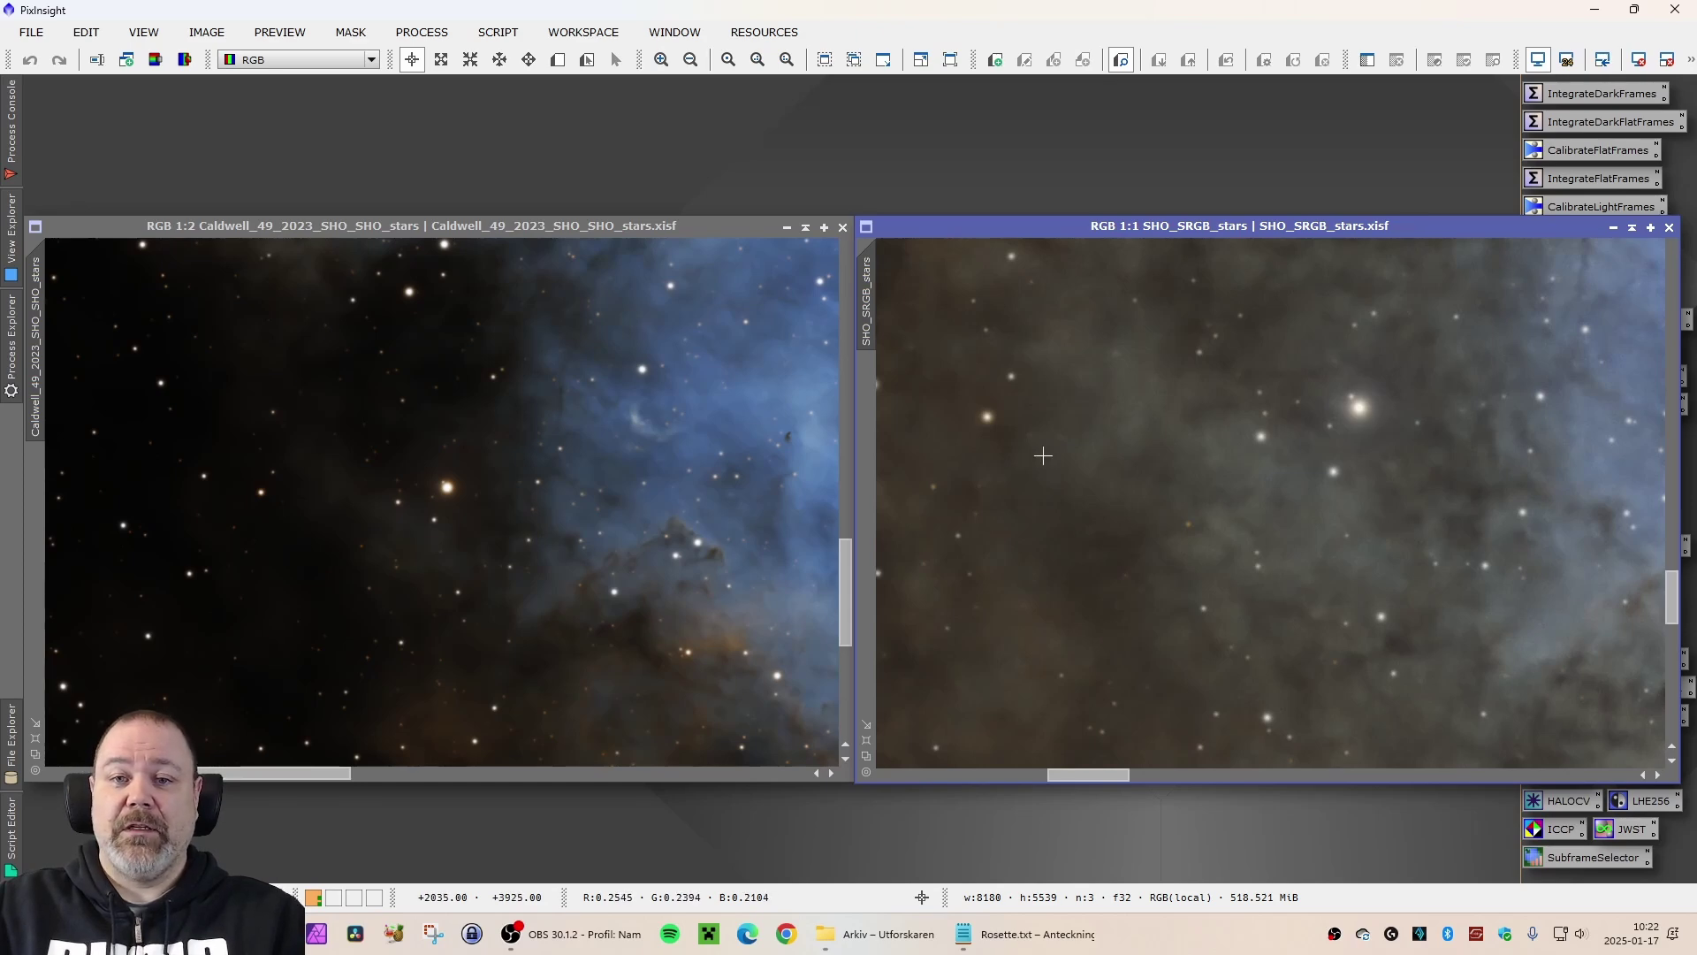
scroll(1119, 653, down, 3)
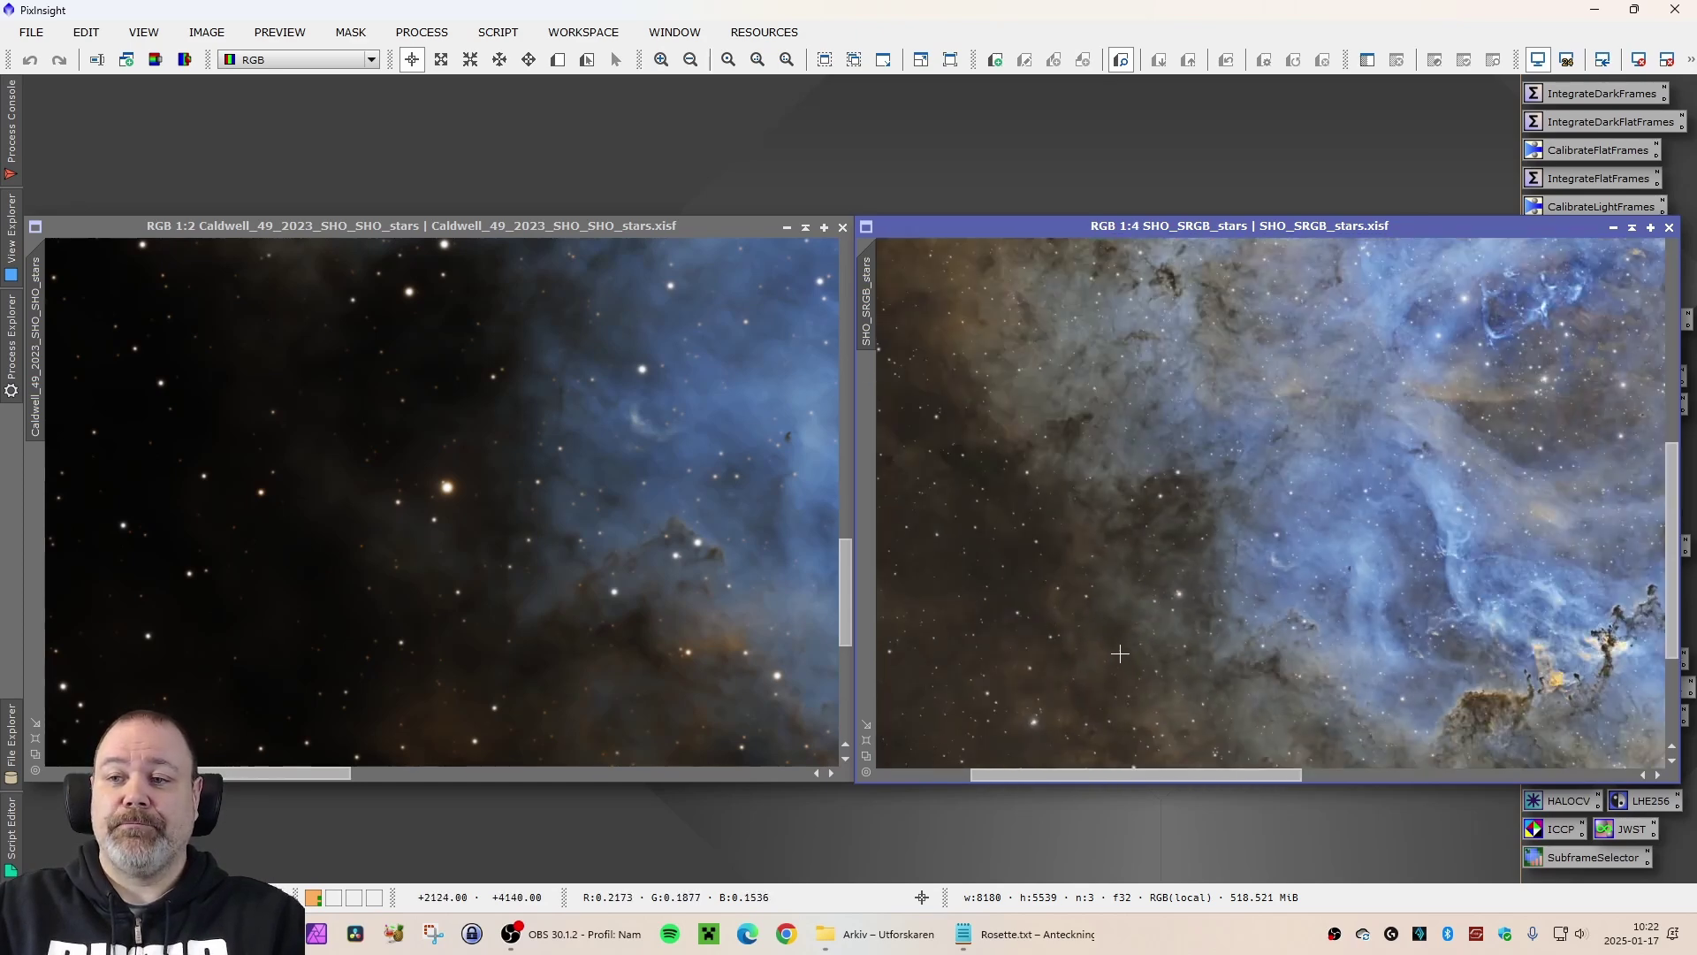
scroll(1120, 653, down, 6)
scroll(1119, 651, up, 1)
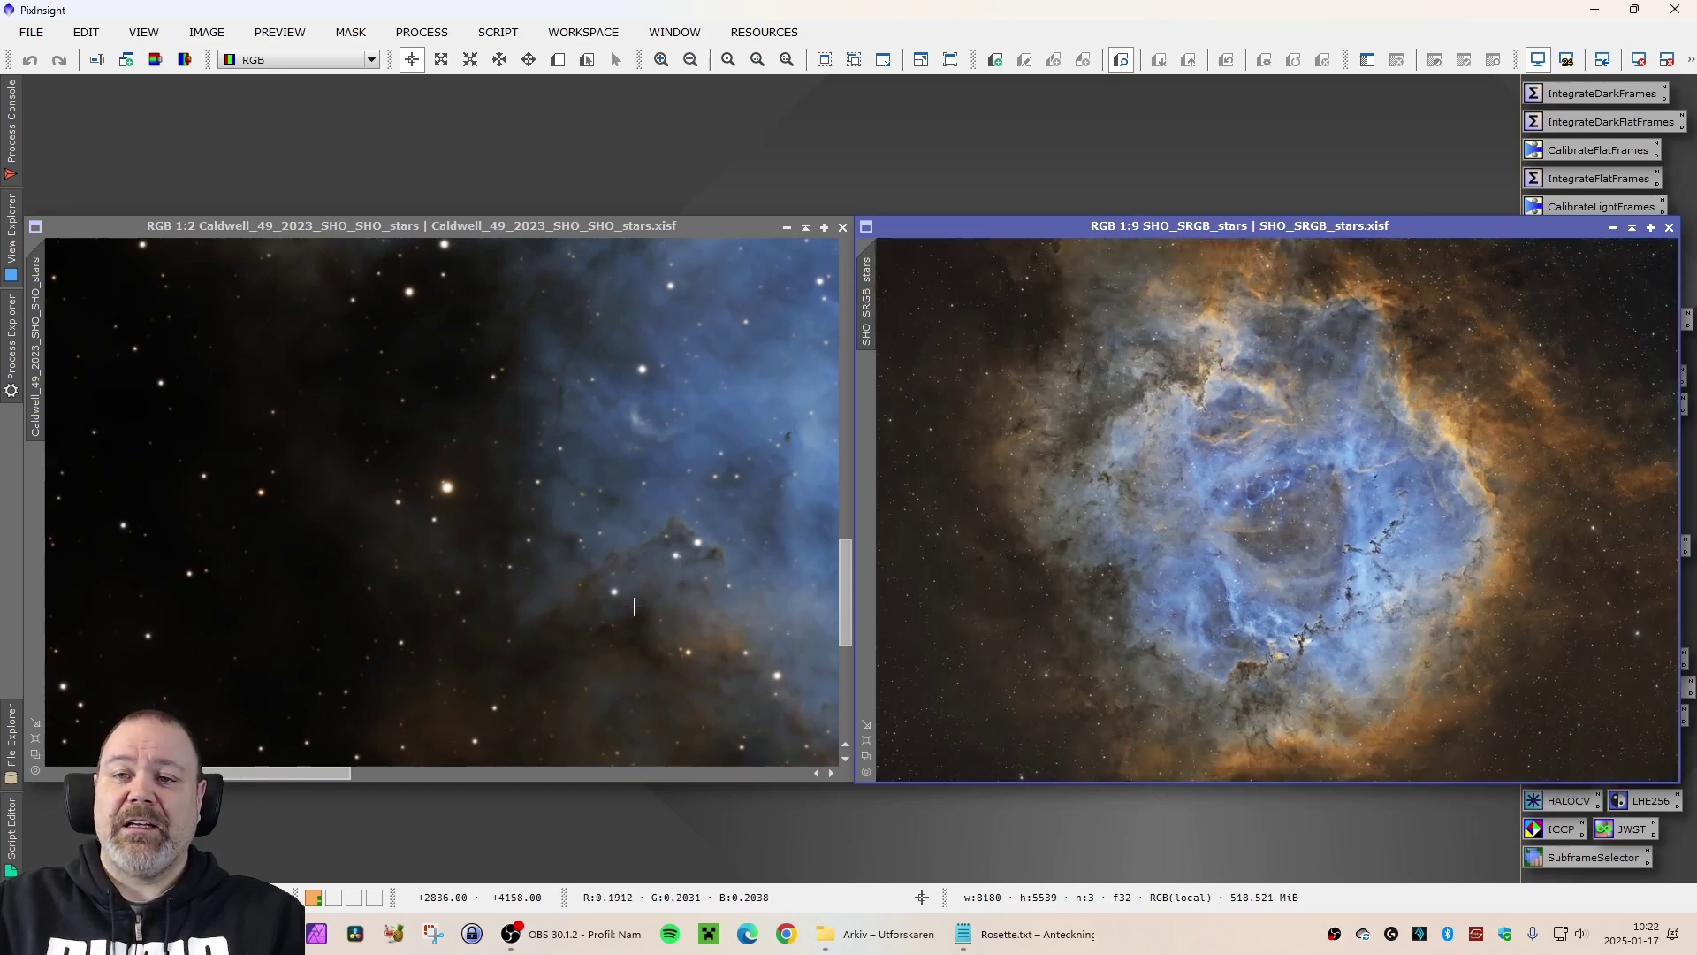
scroll(633, 604, down, 6)
scroll(633, 603, down, 1)
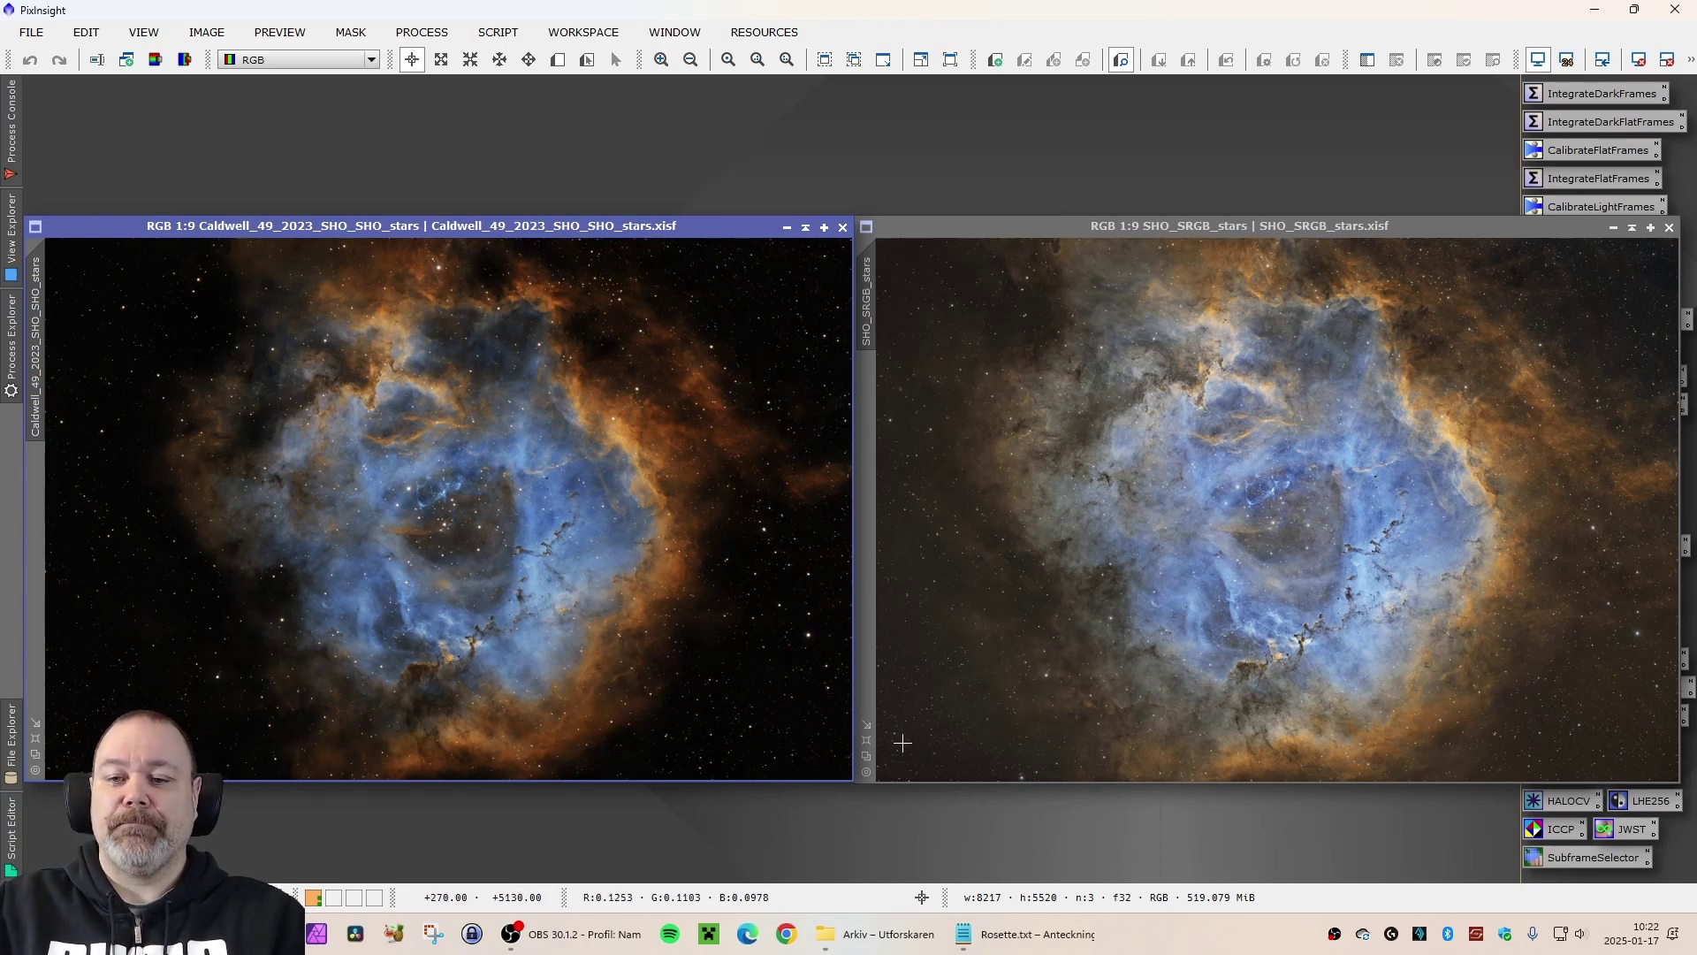
double_click(984, 225)
drag(984, 166, 739, 97)
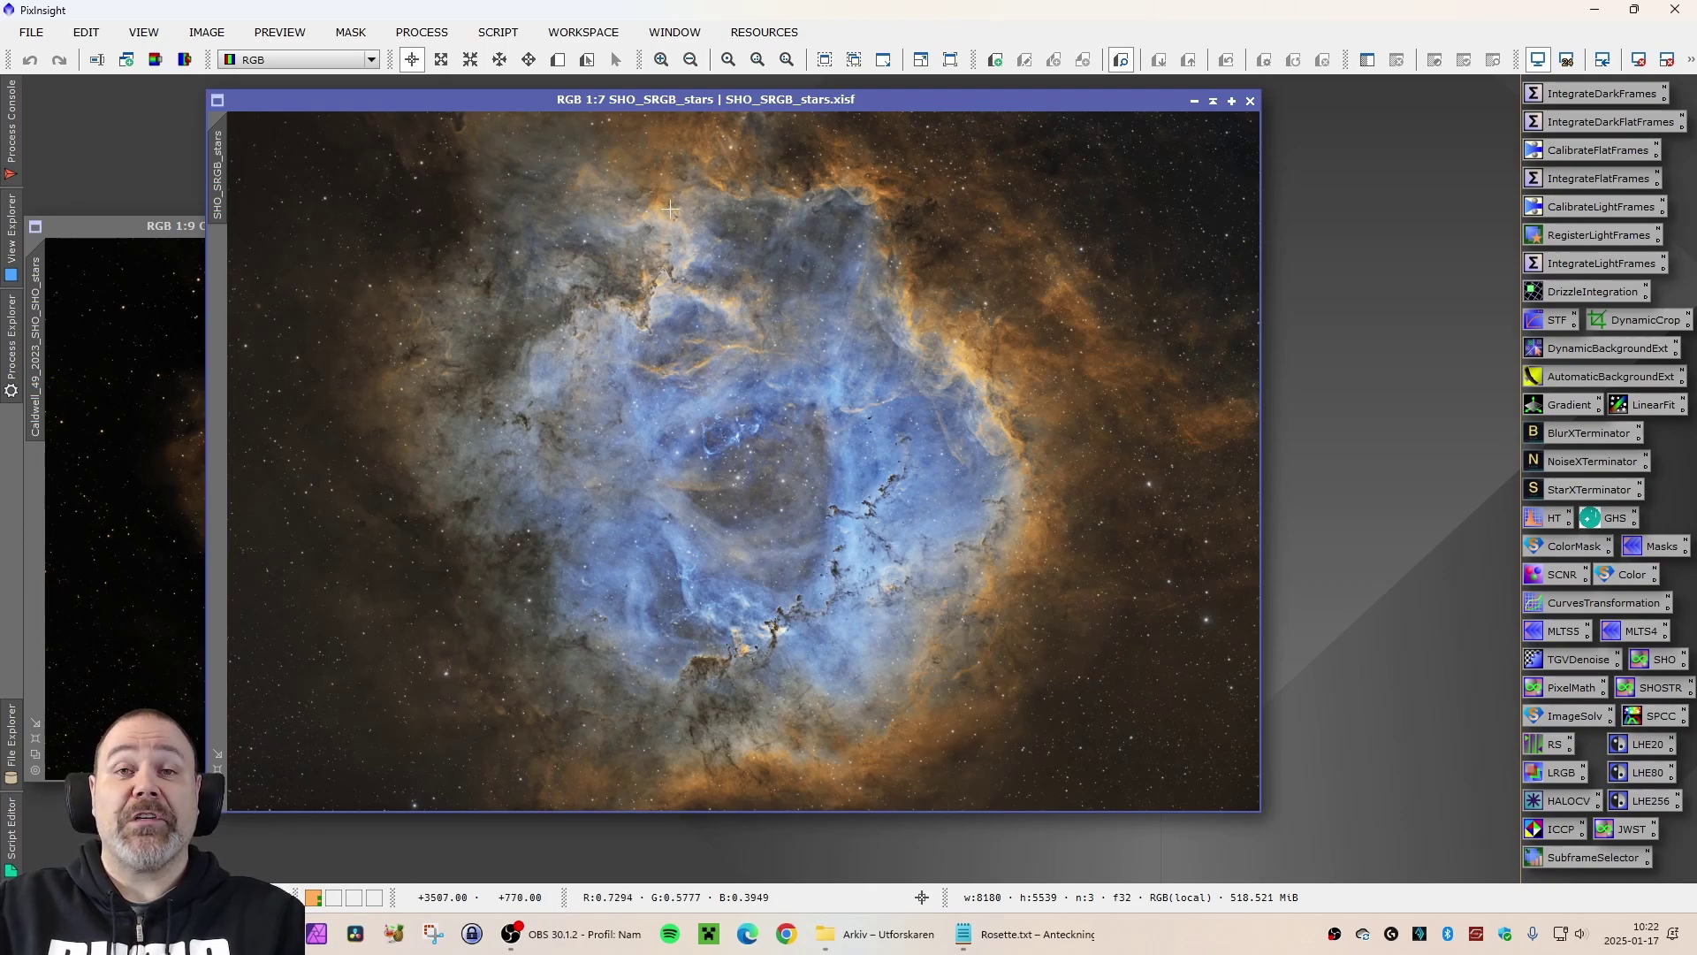
Nudge the SHO_SRGB_stars window slightly right and down.
drag(699, 101, 728, 113)
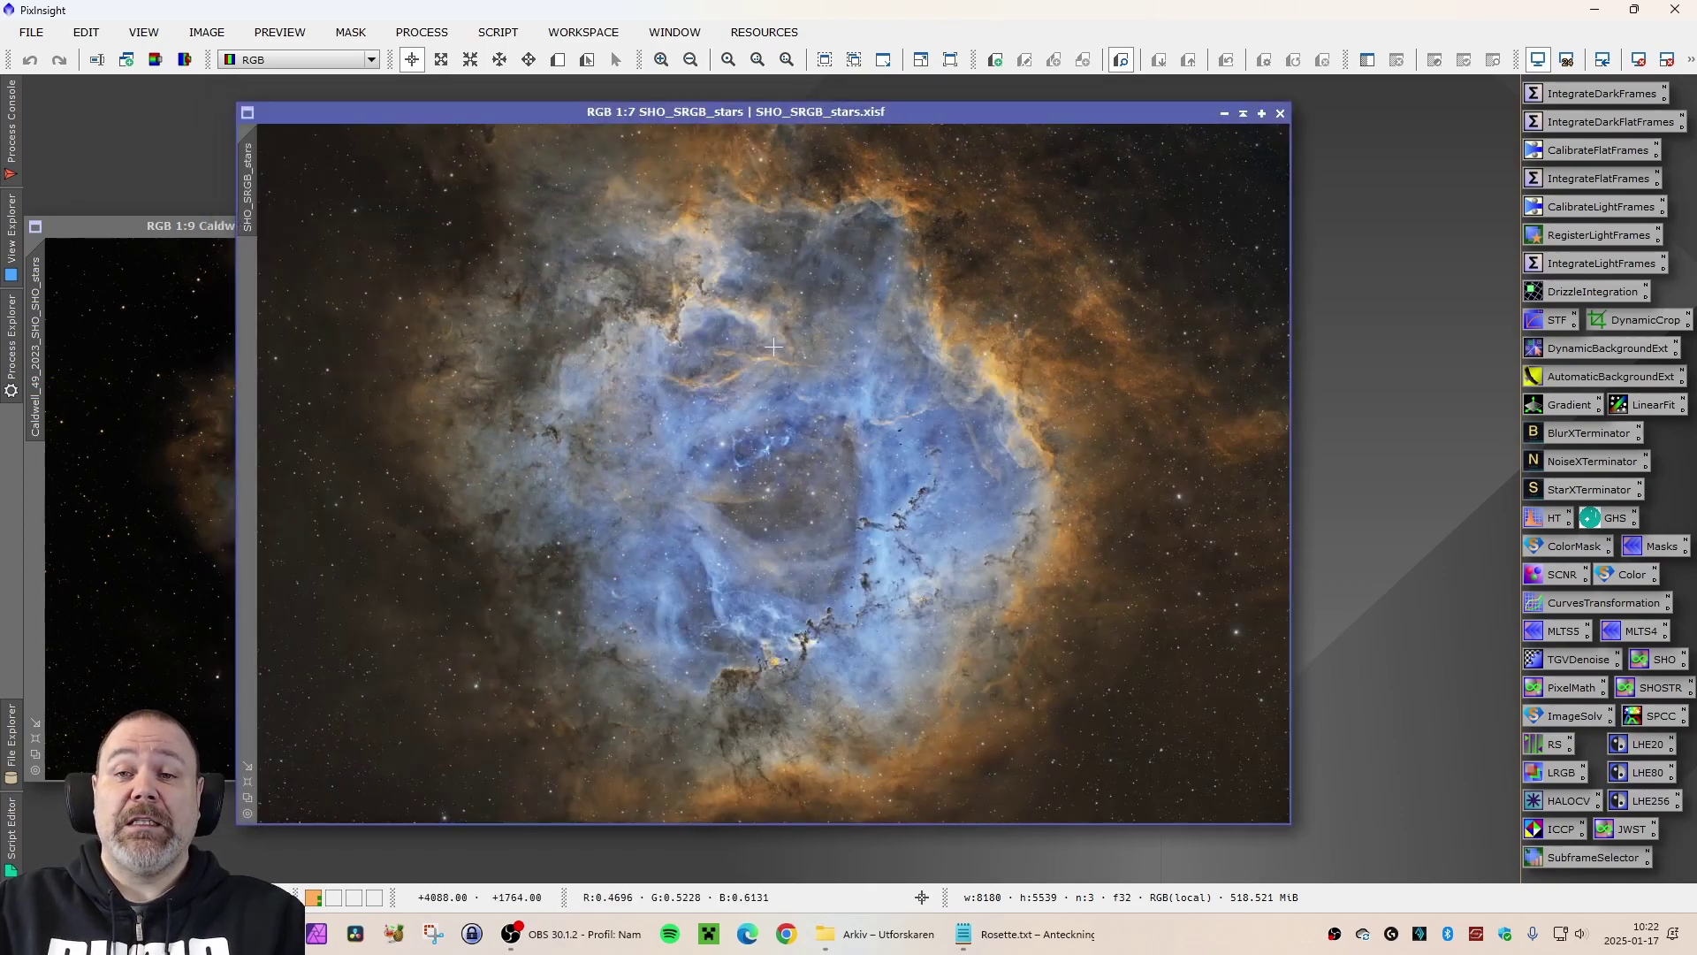